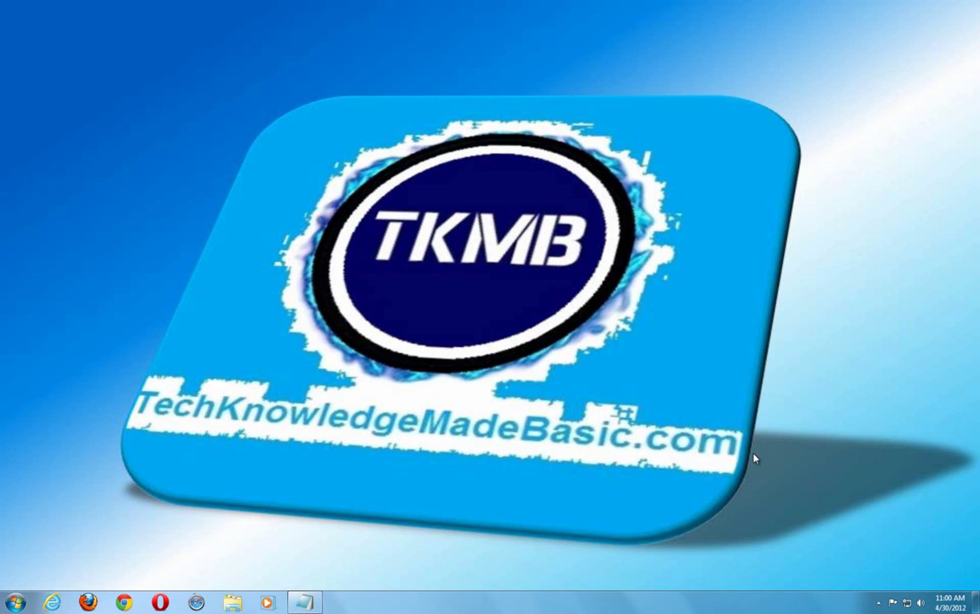
- Check the Computer window for the DVD RW drive, then close the window
click(16, 601)
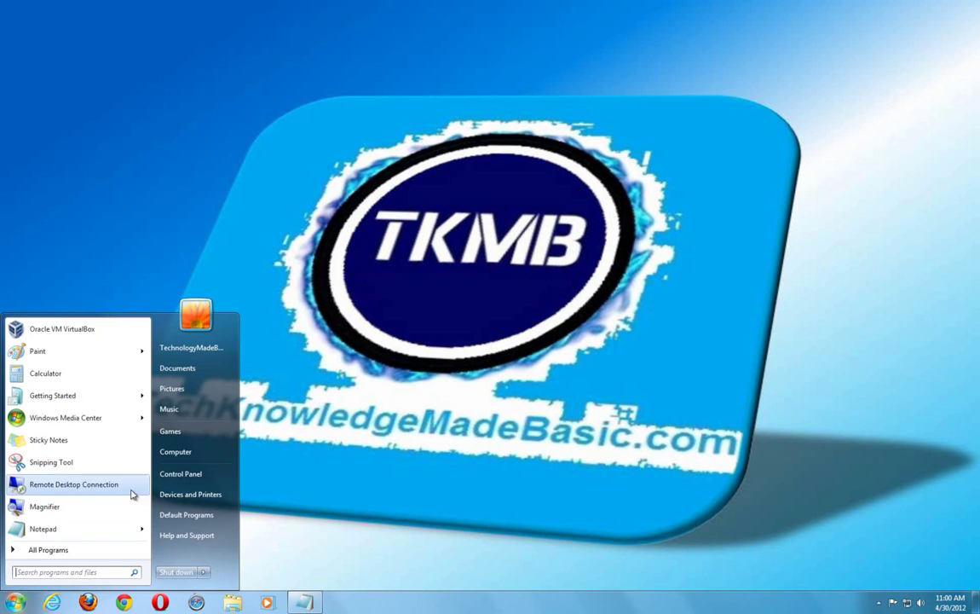
click(181, 463)
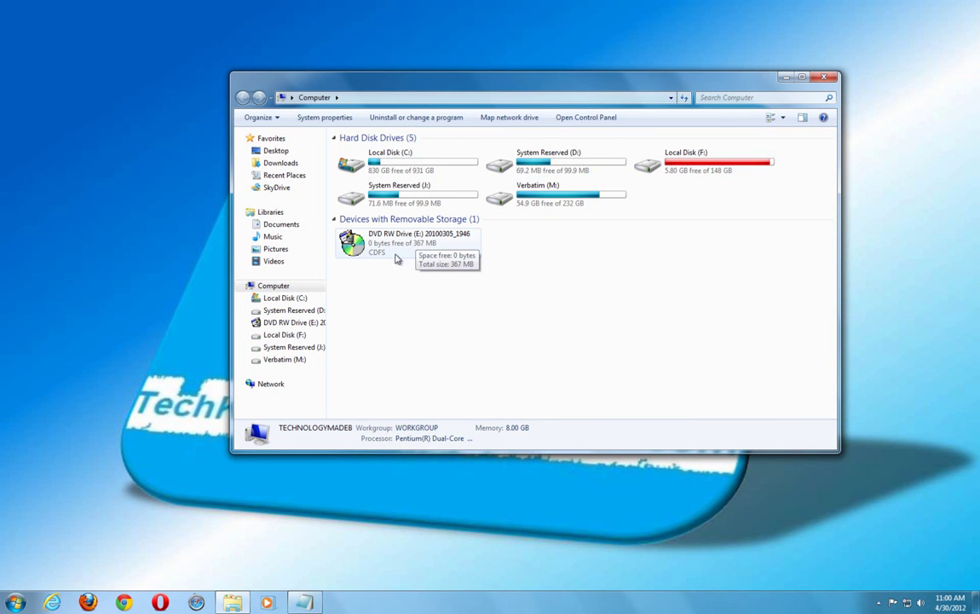
click(824, 78)
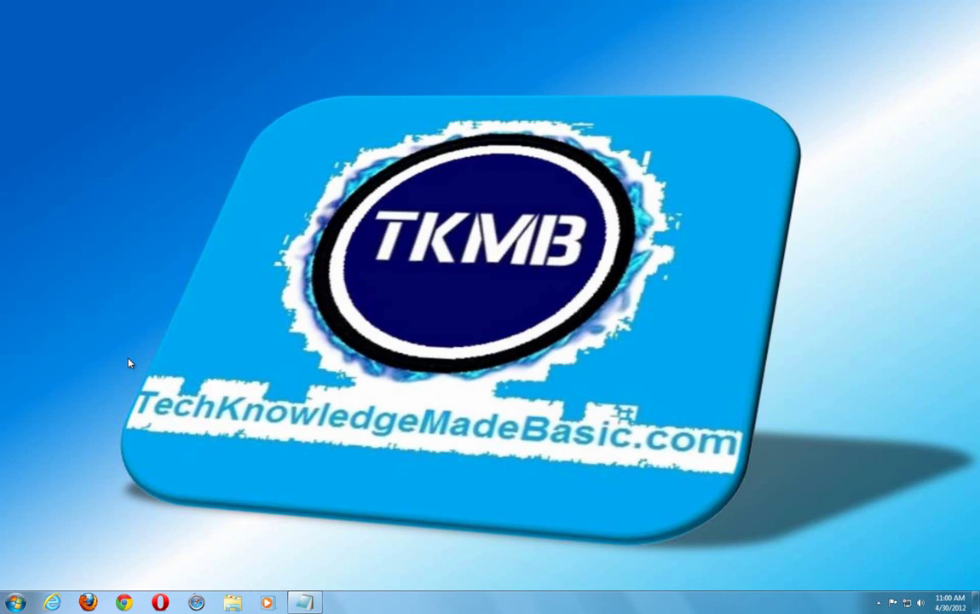
- Open Device Manager and select the HL-DT-ST DVDRAM GH24NS50 ATA Device under DVD/CD-ROM drives
click(15, 600)
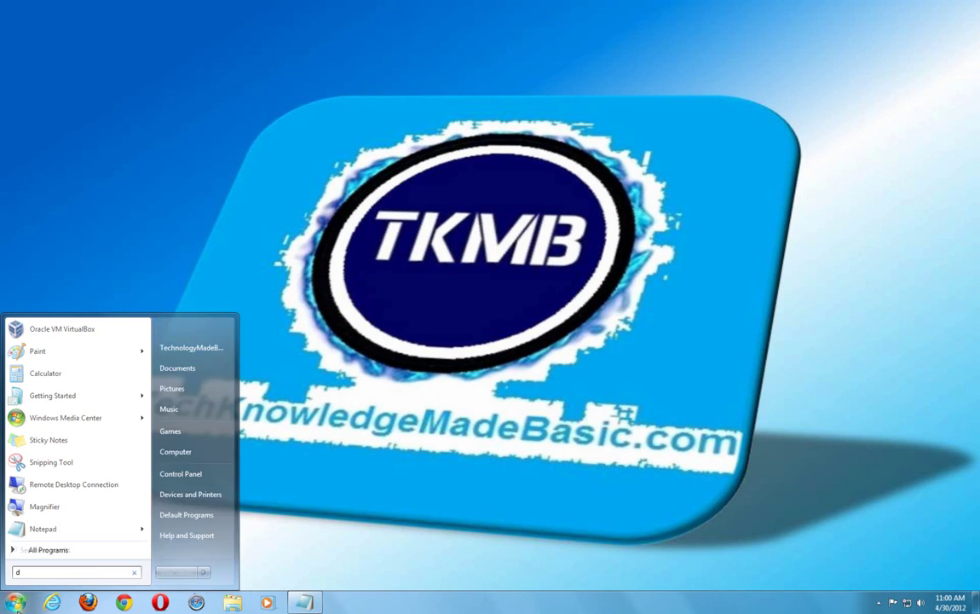
text(device manager)
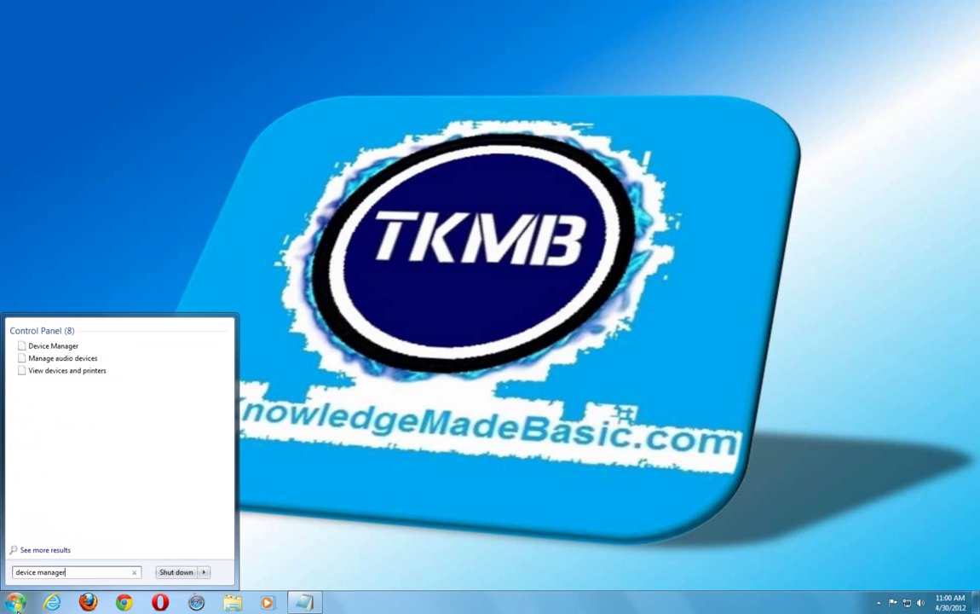
key(Return)
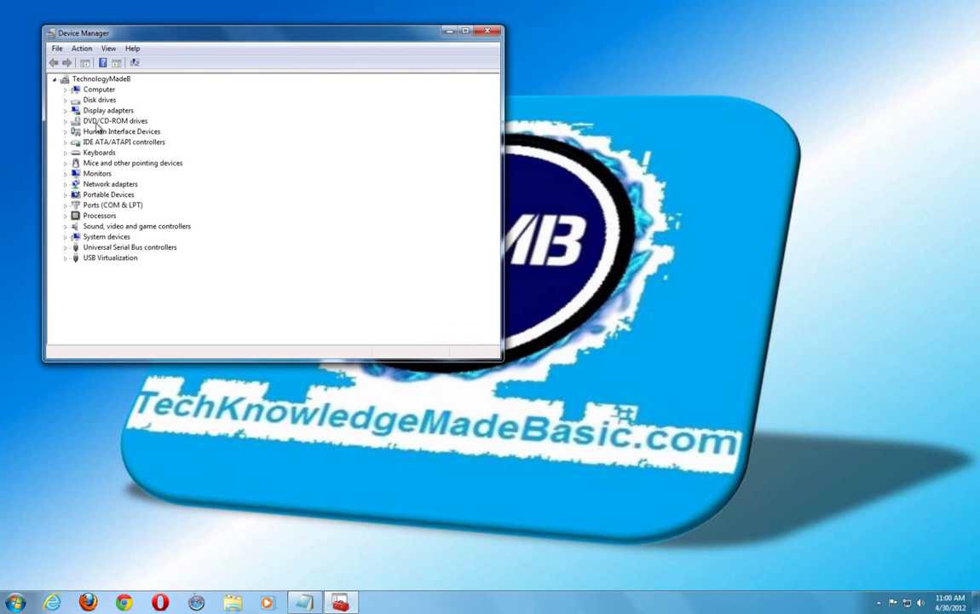
click(65, 121)
click(104, 132)
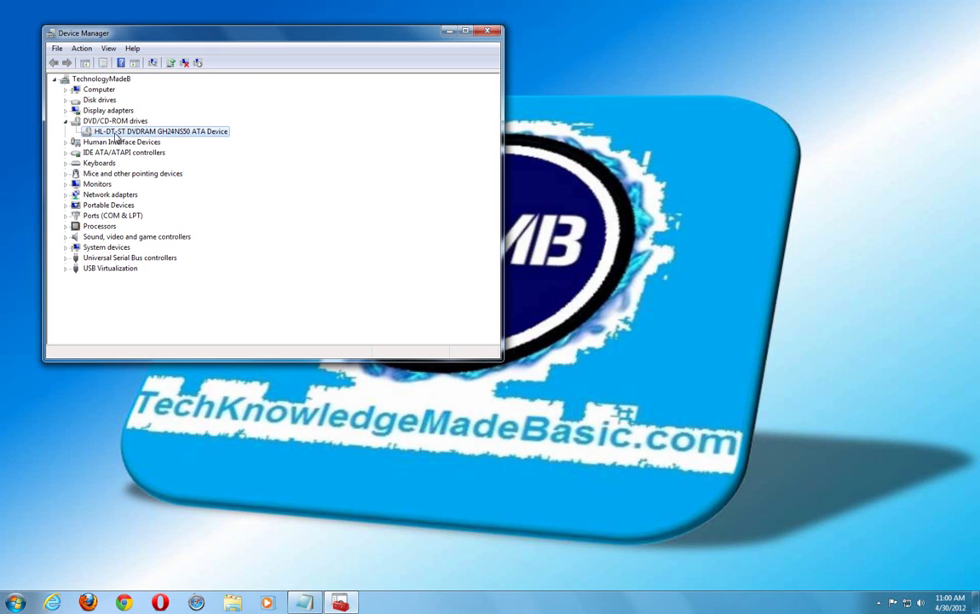
right_click(117, 138)
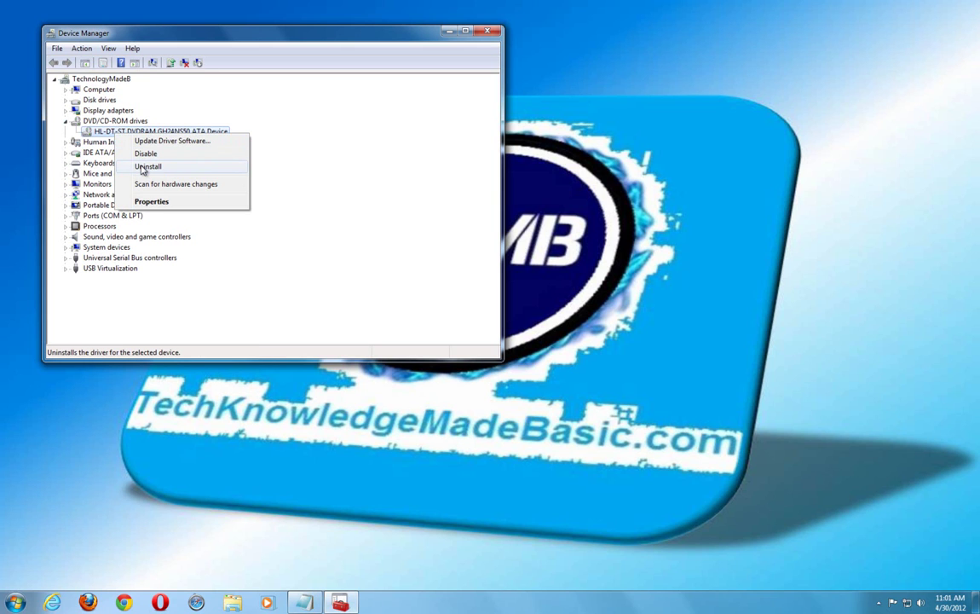
click(145, 167)
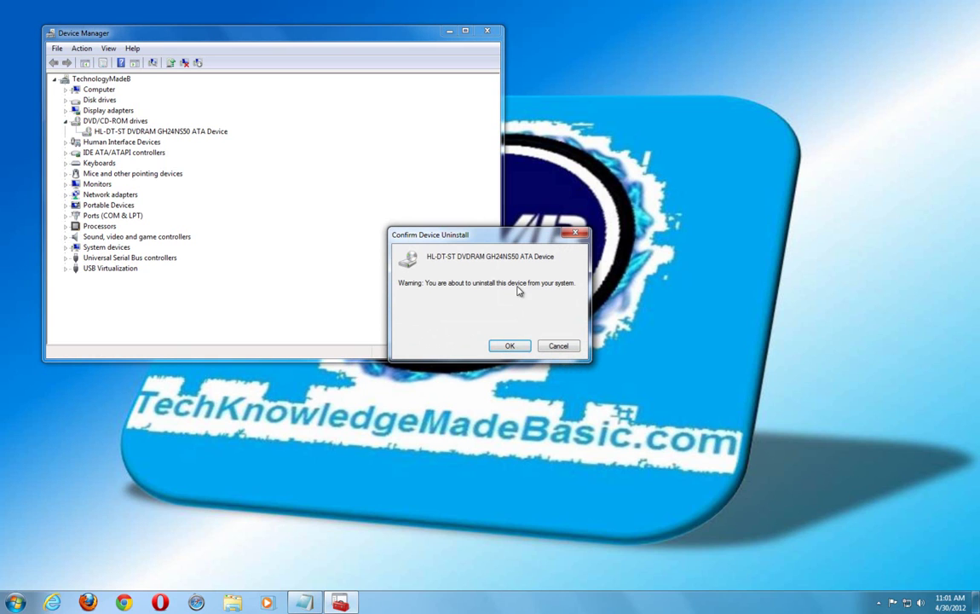
click(558, 345)
click(16, 600)
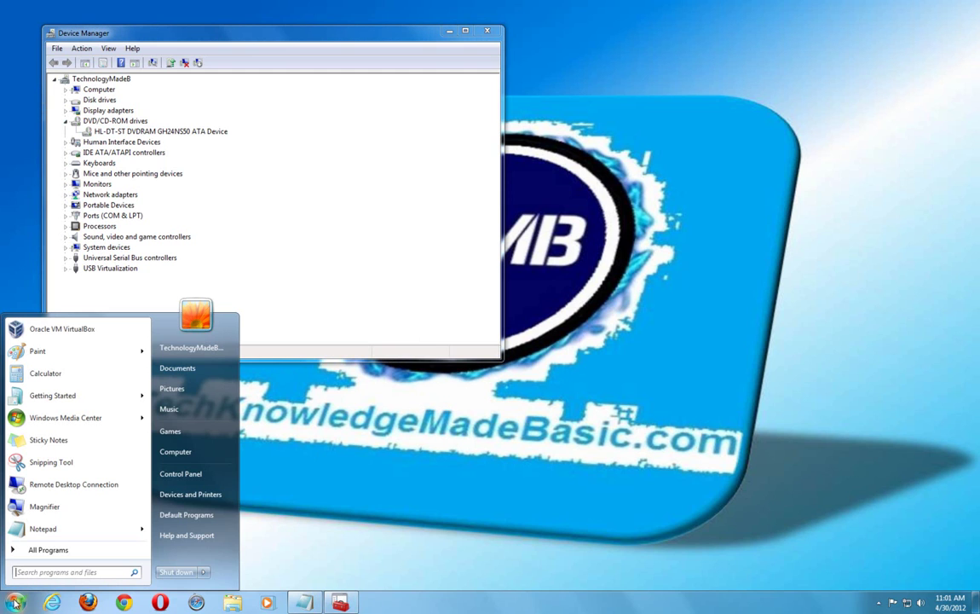
click(204, 571)
click(440, 524)
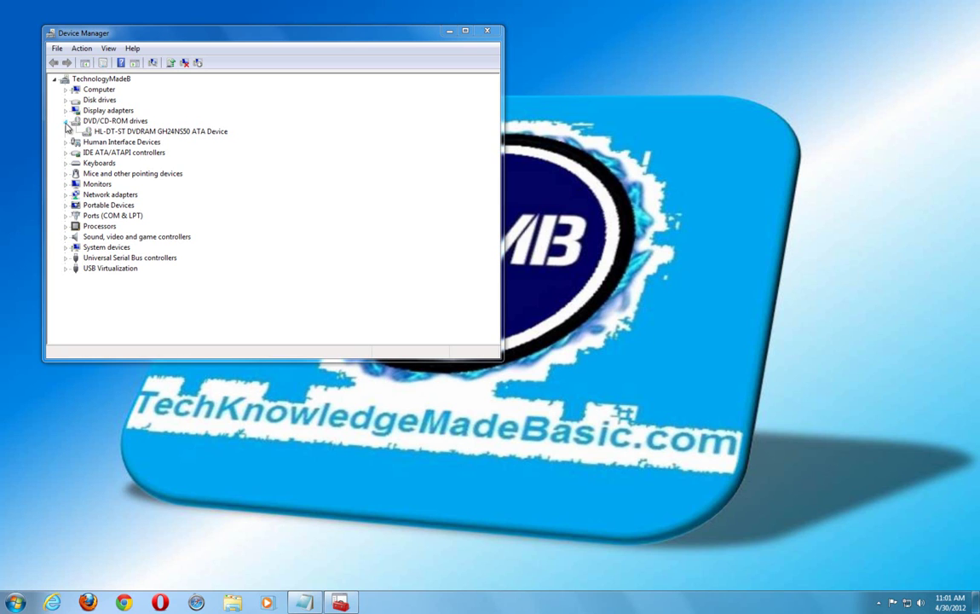
- Put Device Manager away and launch regedit as administrator
click(449, 30)
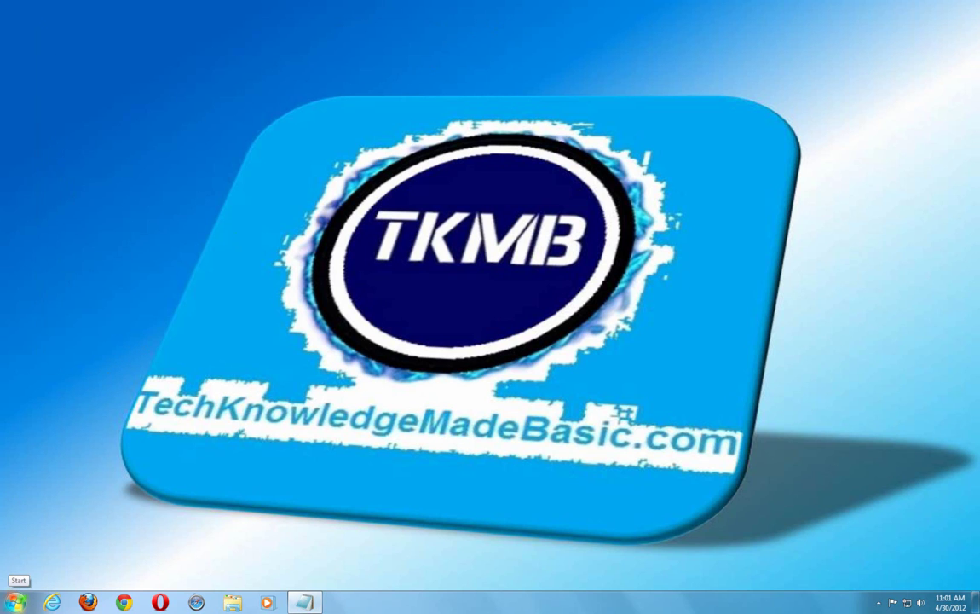
click(16, 602)
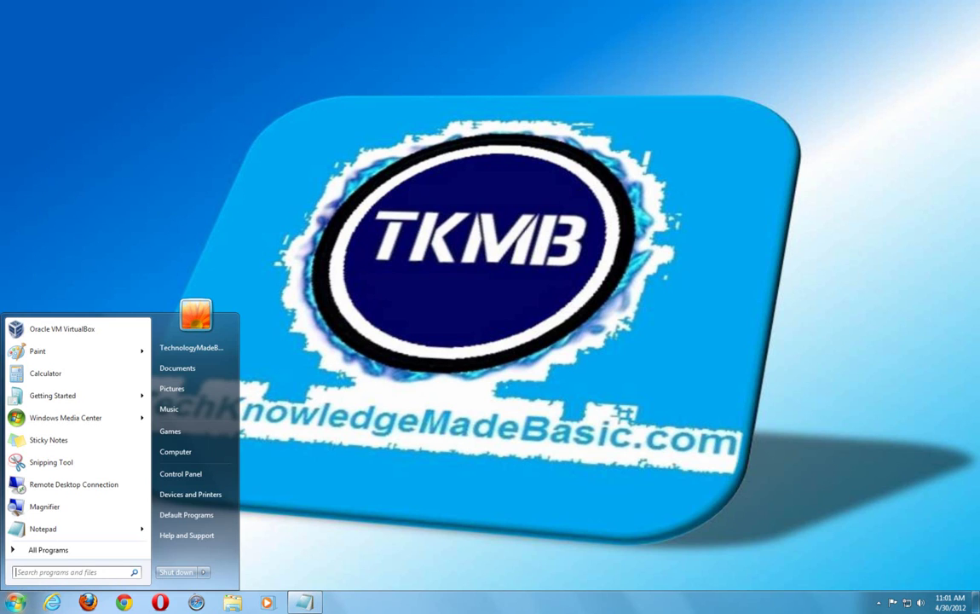
text(rege)
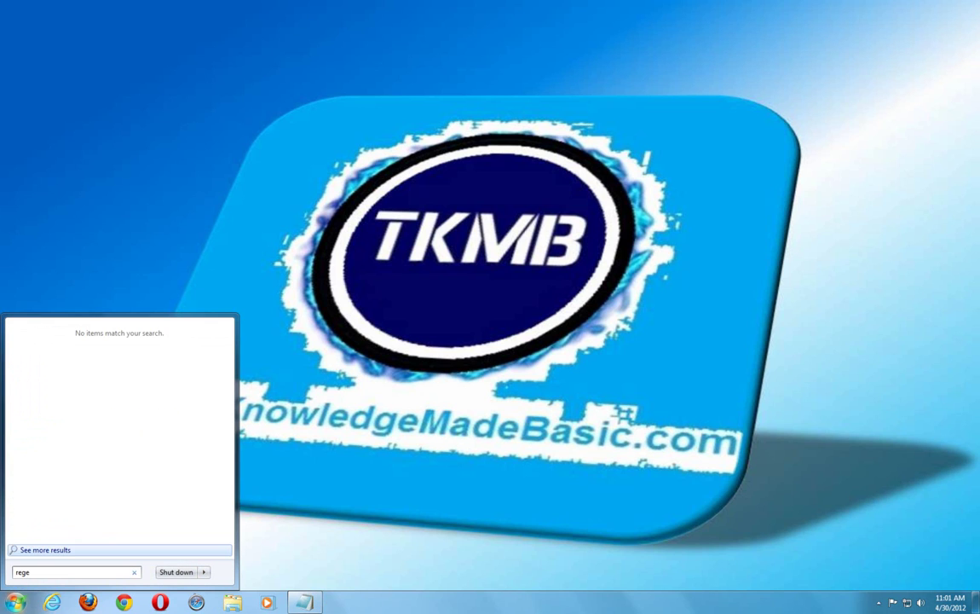
text(dit)
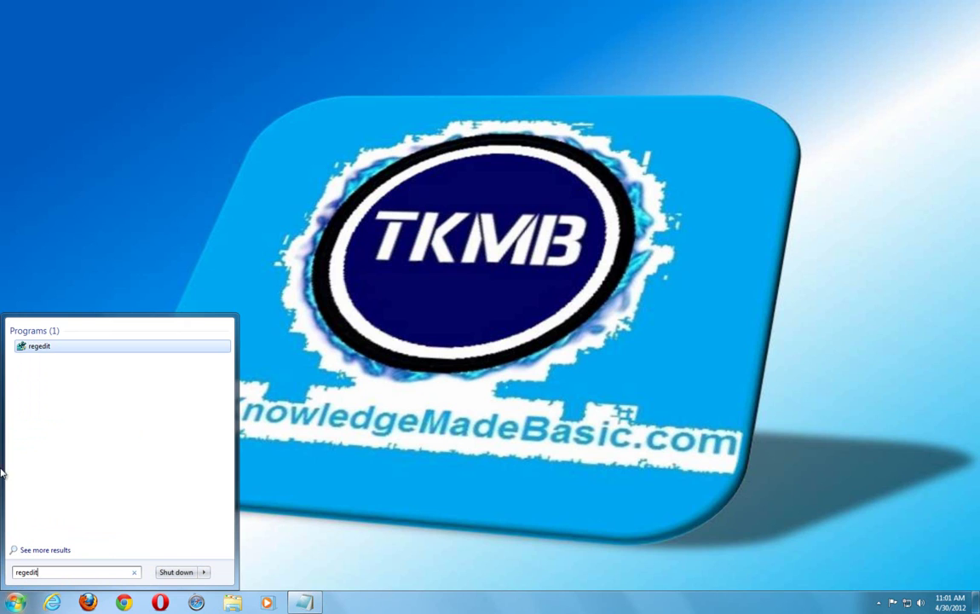
right_click(41, 347)
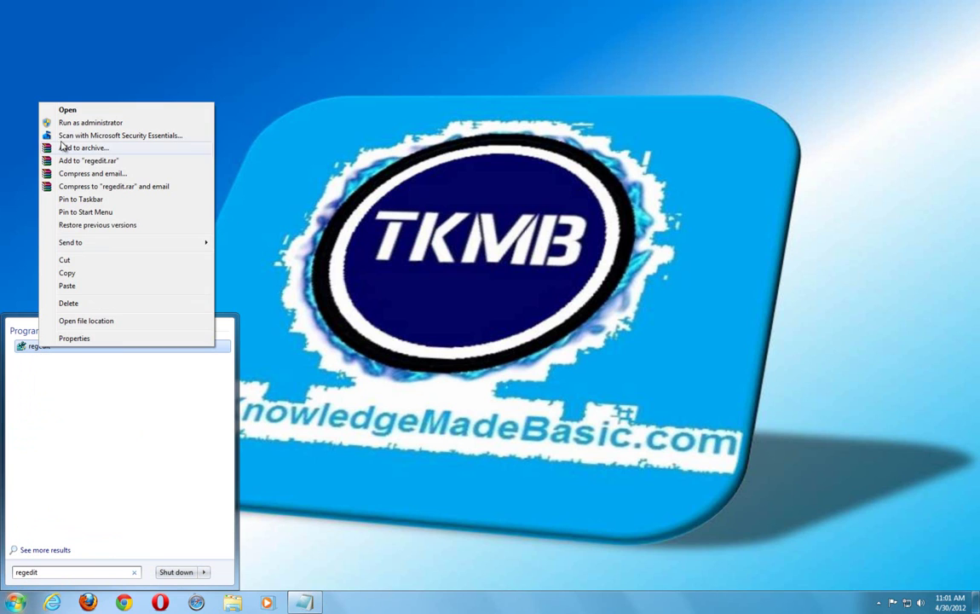
click(66, 124)
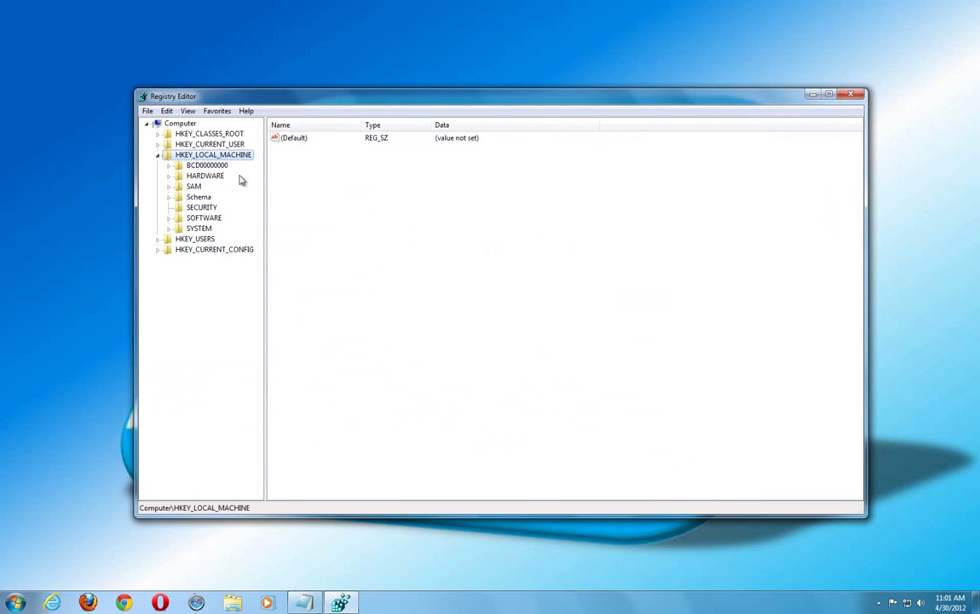
- Expand the registry tree down to HKEY_LOCAL_MACHINE\SYSTEM\CurrentControlSet\Control\Class
drag(365, 100, 245, 29)
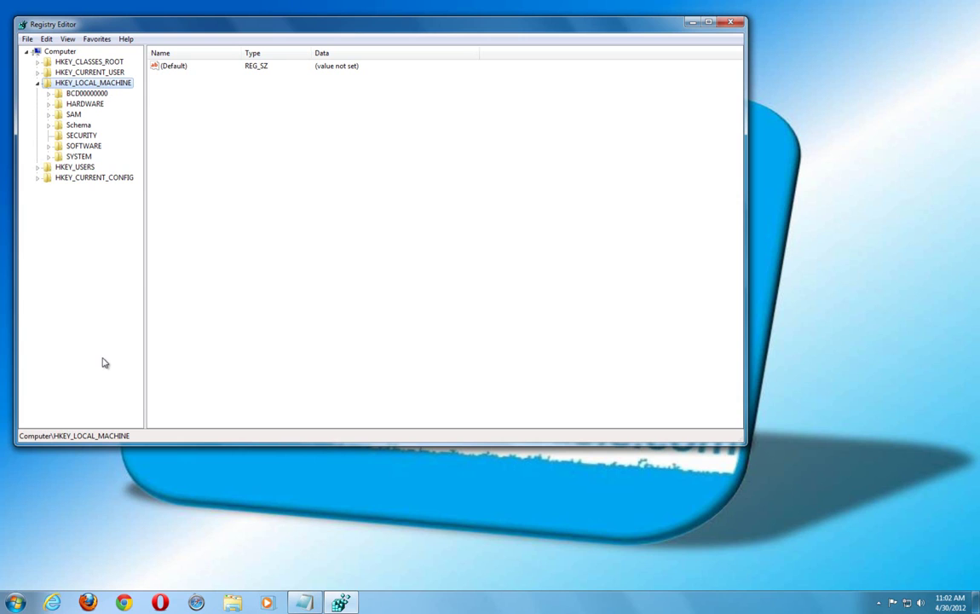
click(38, 83)
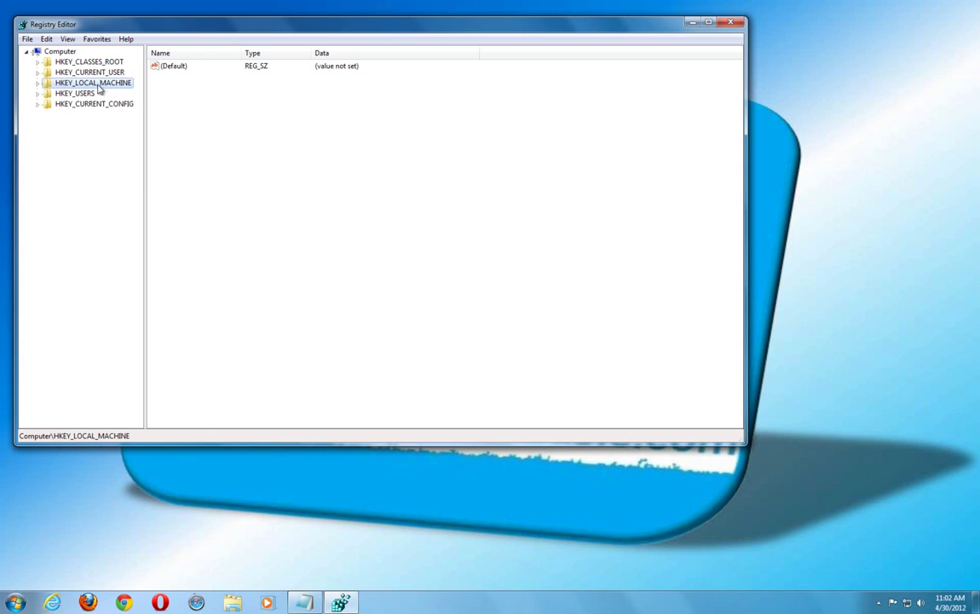
click(38, 84)
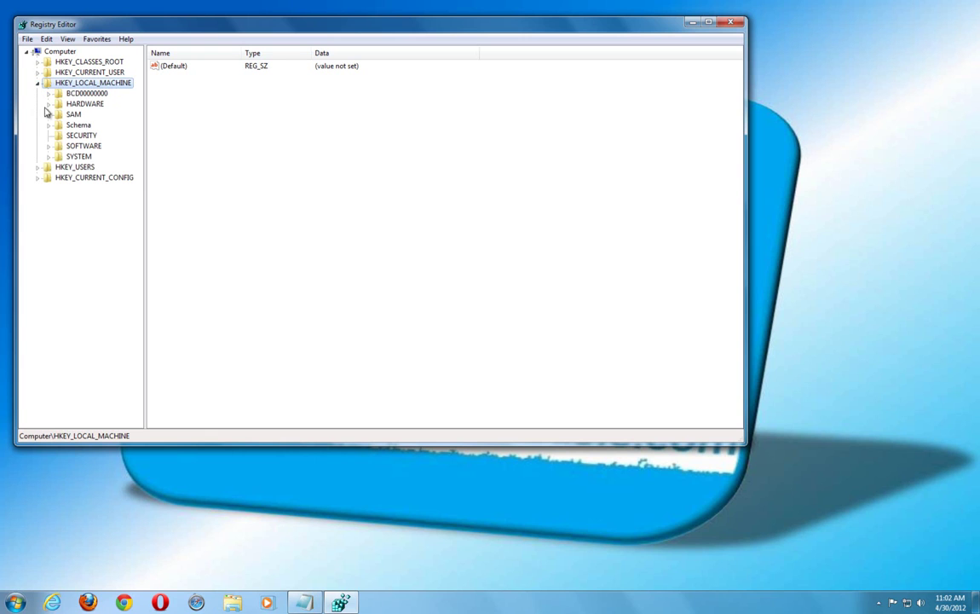
click(49, 157)
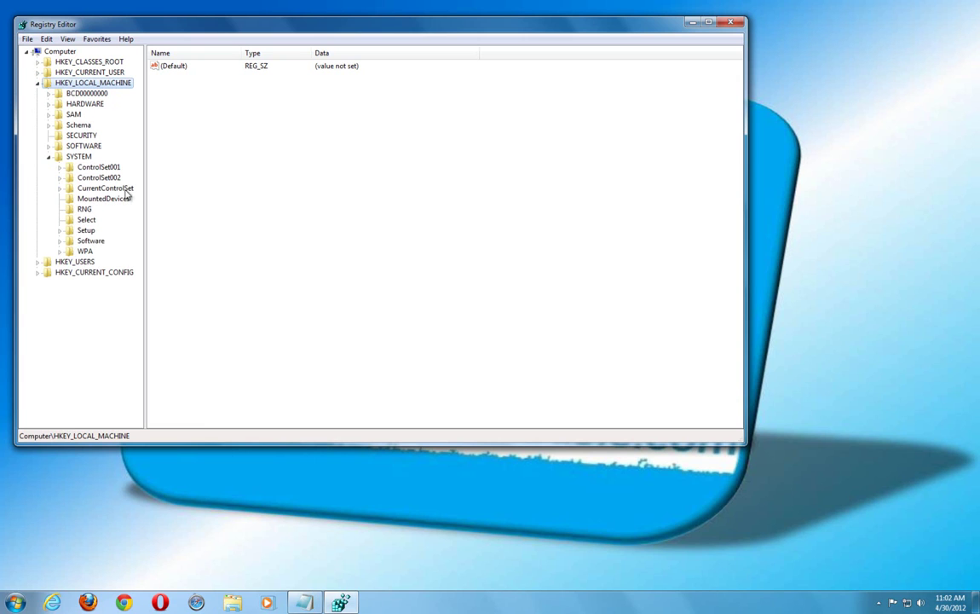
click(59, 188)
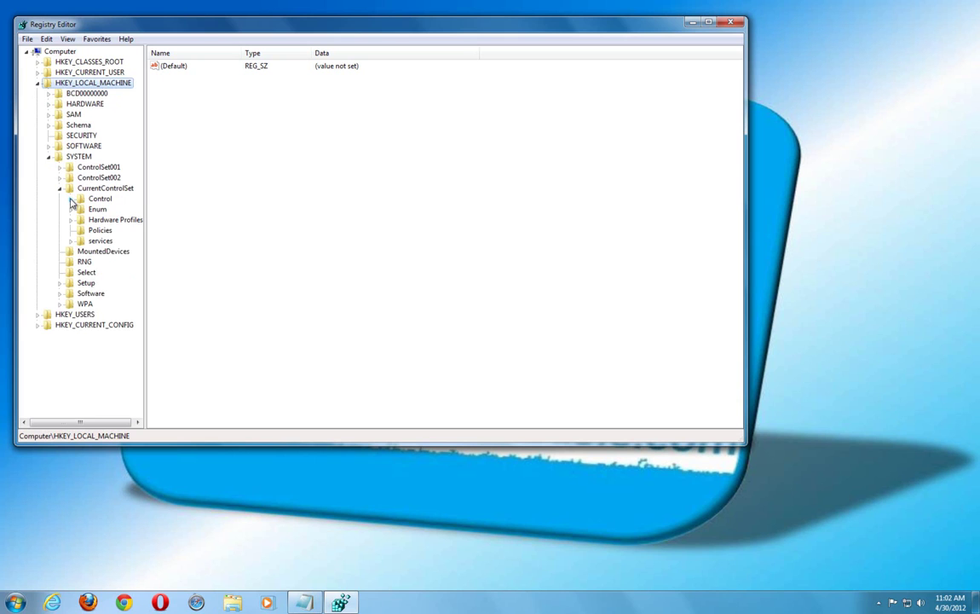
click(71, 200)
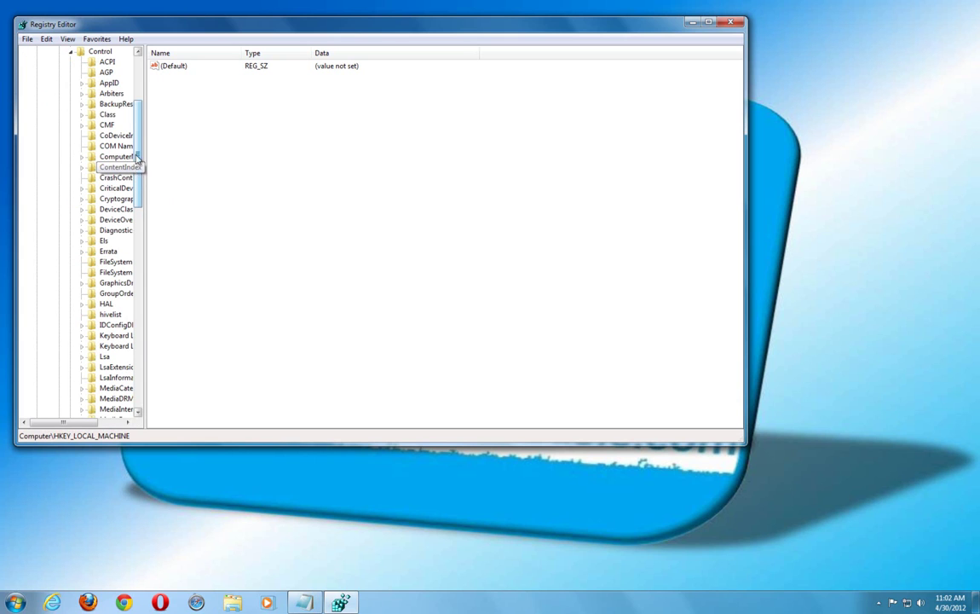
click(82, 115)
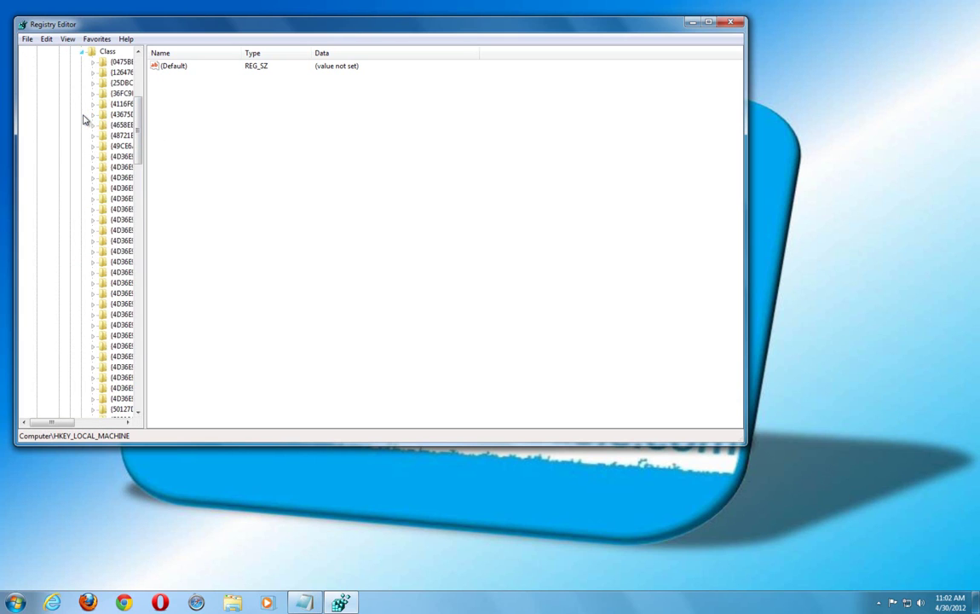
- Go through the Class subkeys and select the DVD/CD-ROM drives key {4D36E965-E325-11CE-BFC1-08002BE10318}
click(120, 62)
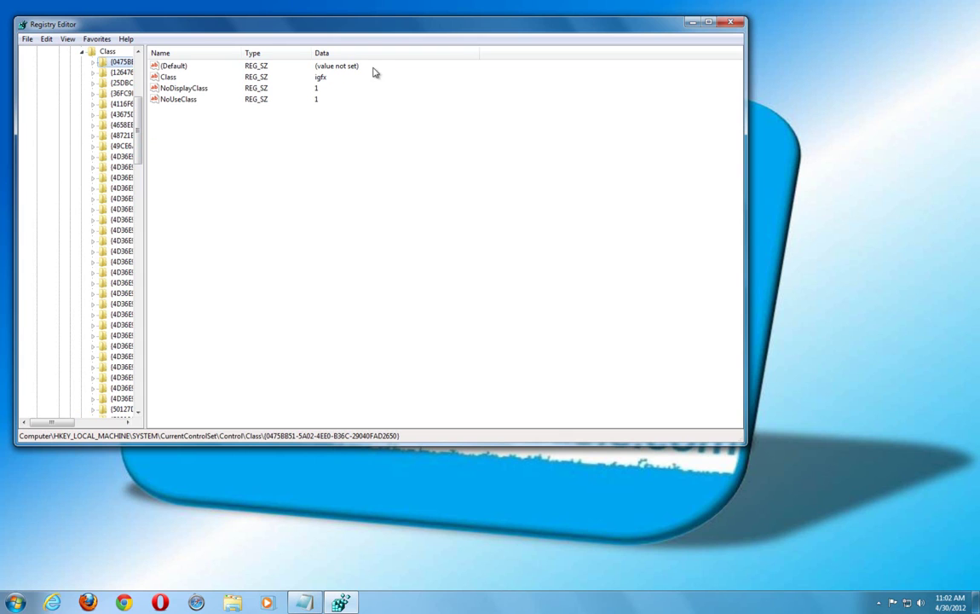
key(Down)
key(Down)
key(Down)
key(Down)
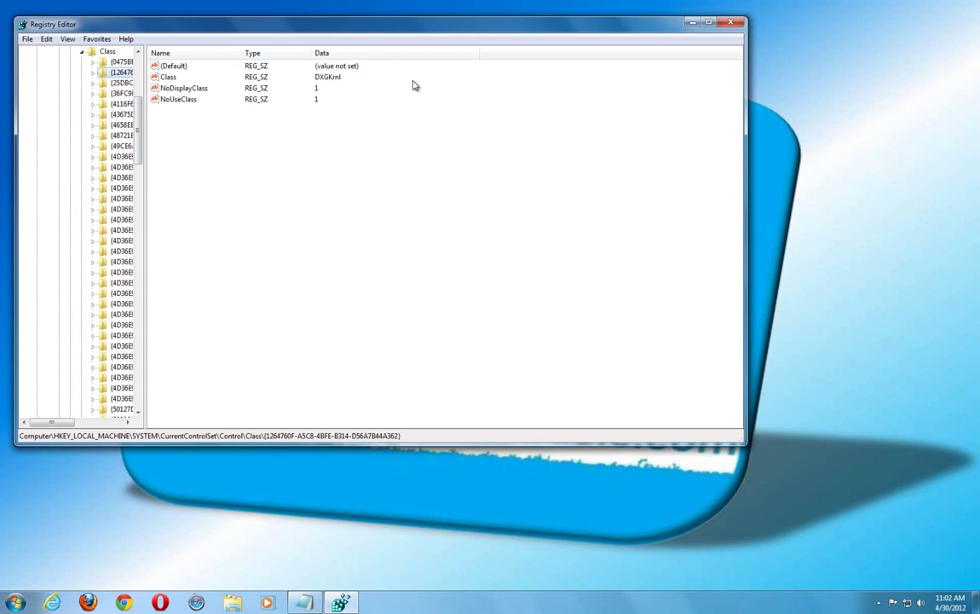
key(Down)
key(Down)
key(Down)
key(Down)
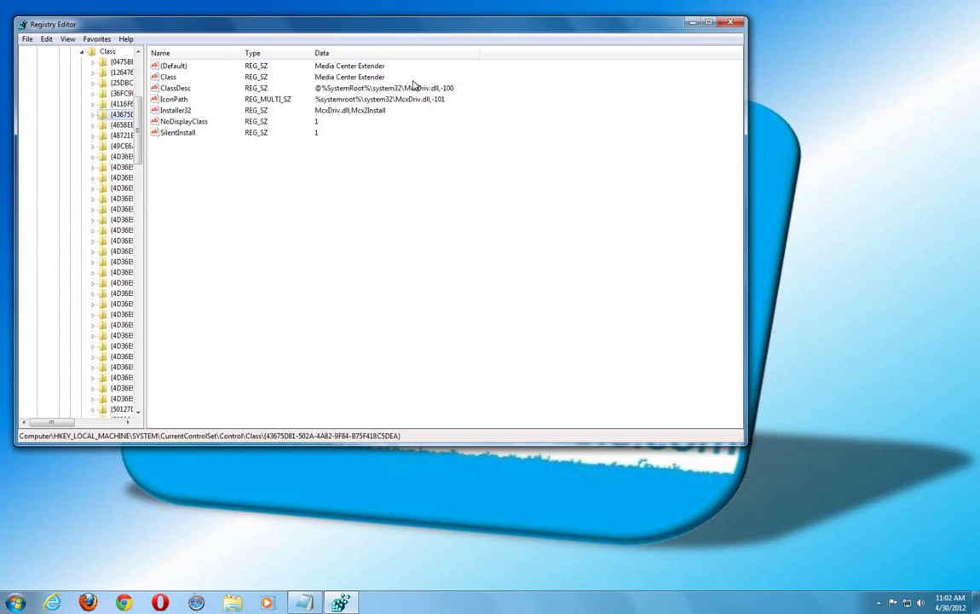
key(Down)
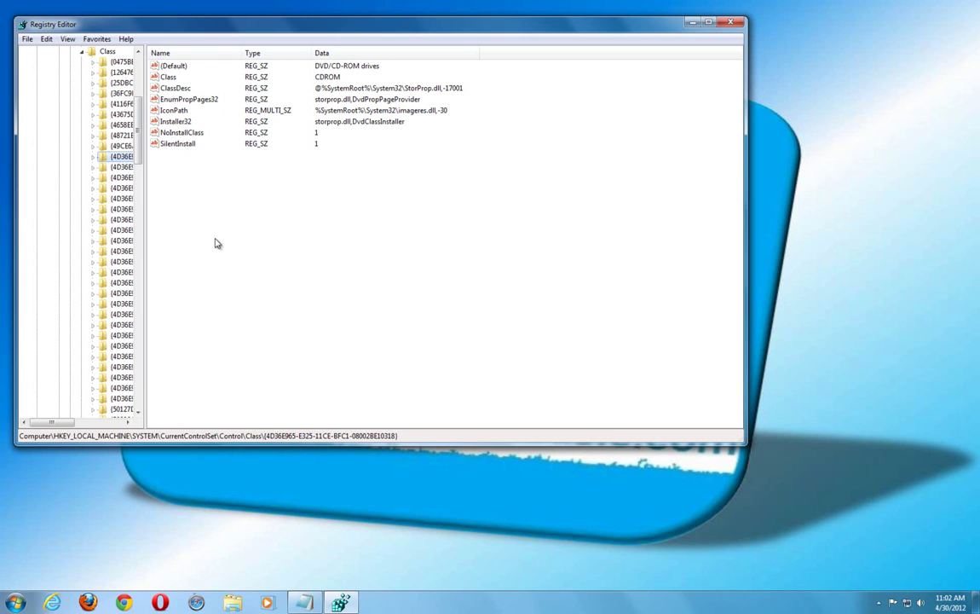
- Compare the value names in the DVD/CD-ROM drives key with UpperFilters and LowerFilters from the Notepad note
click(313, 605)
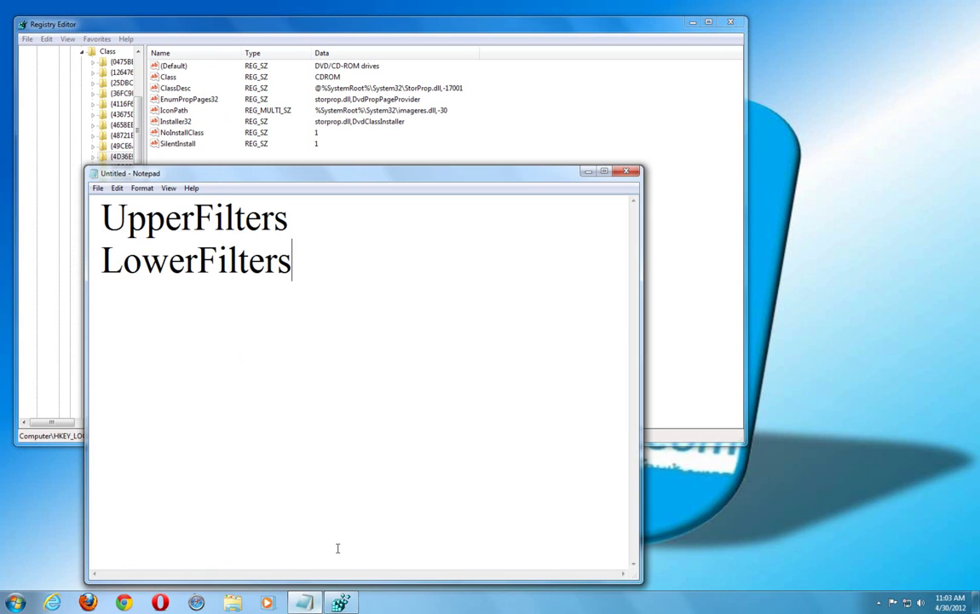
drag(407, 171, 565, 184)
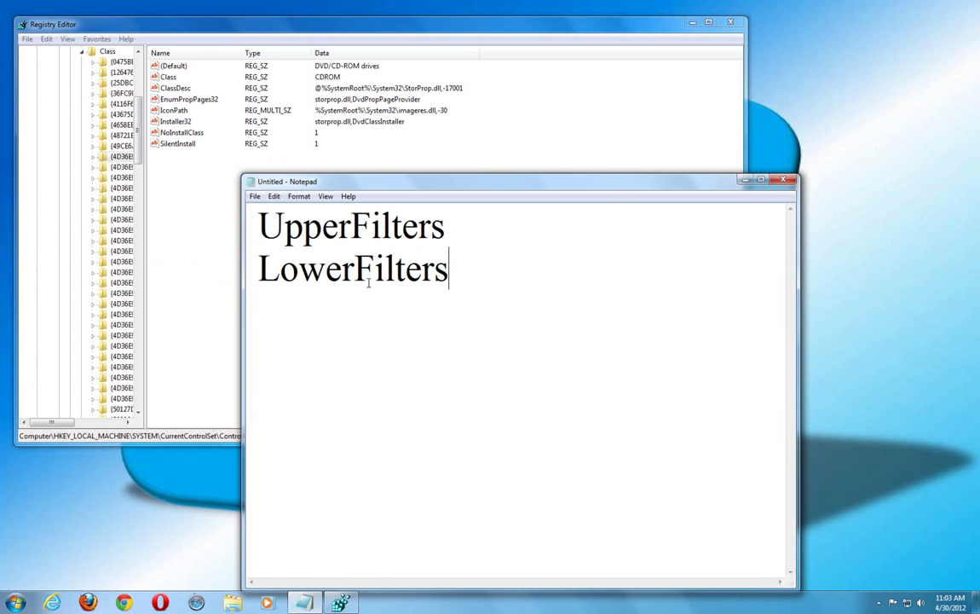
click(168, 134)
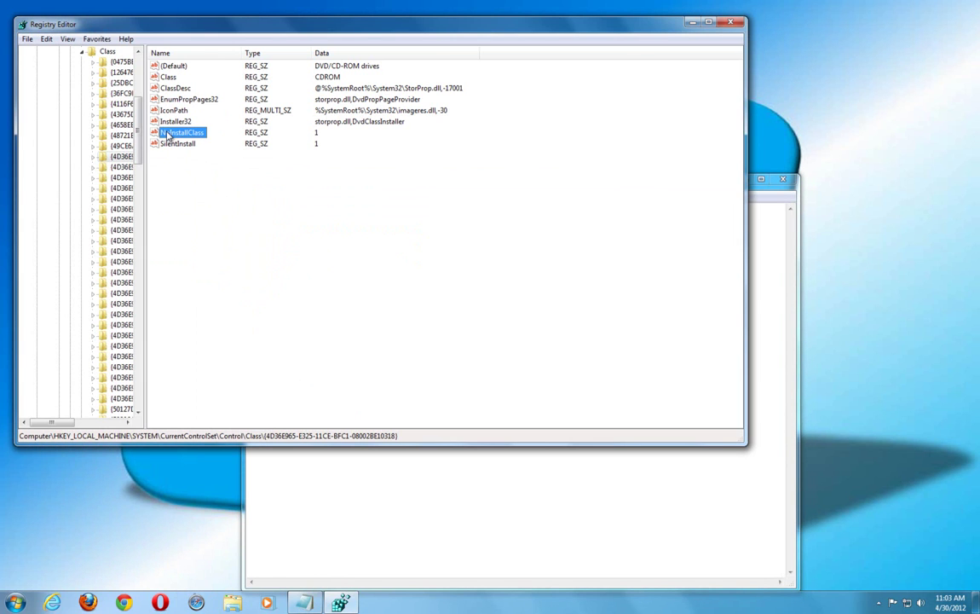
right_click(168, 134)
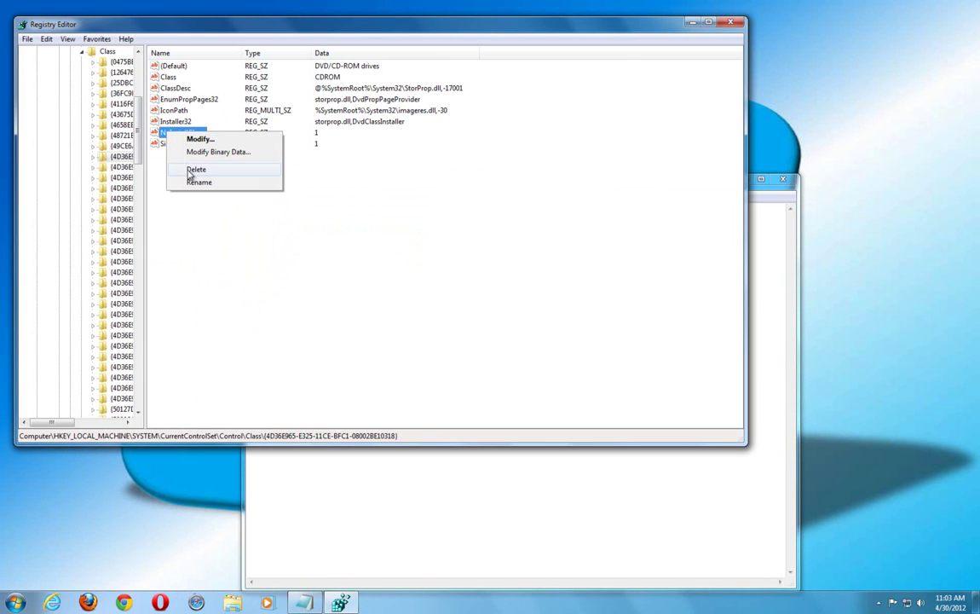
click(382, 180)
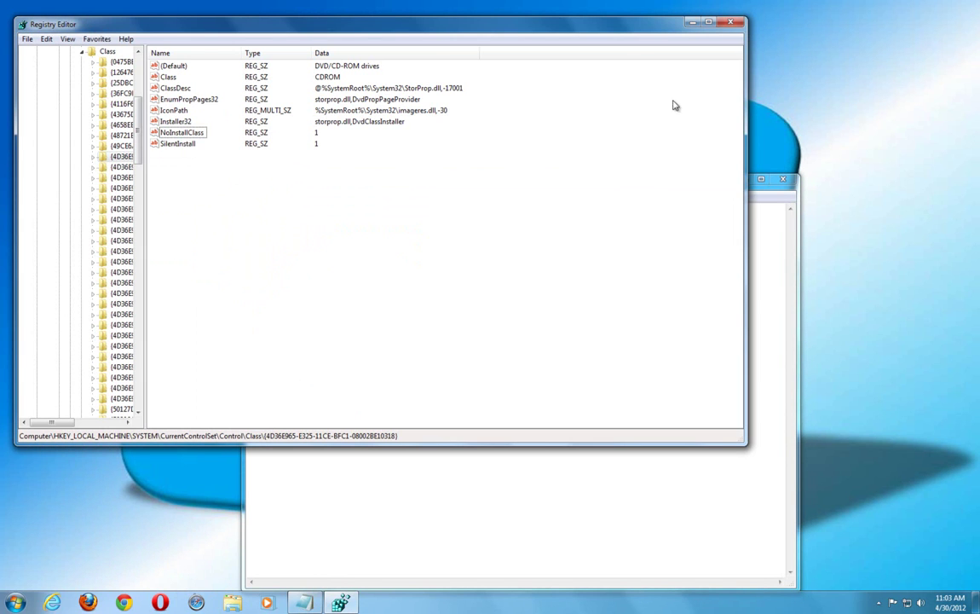
click(779, 254)
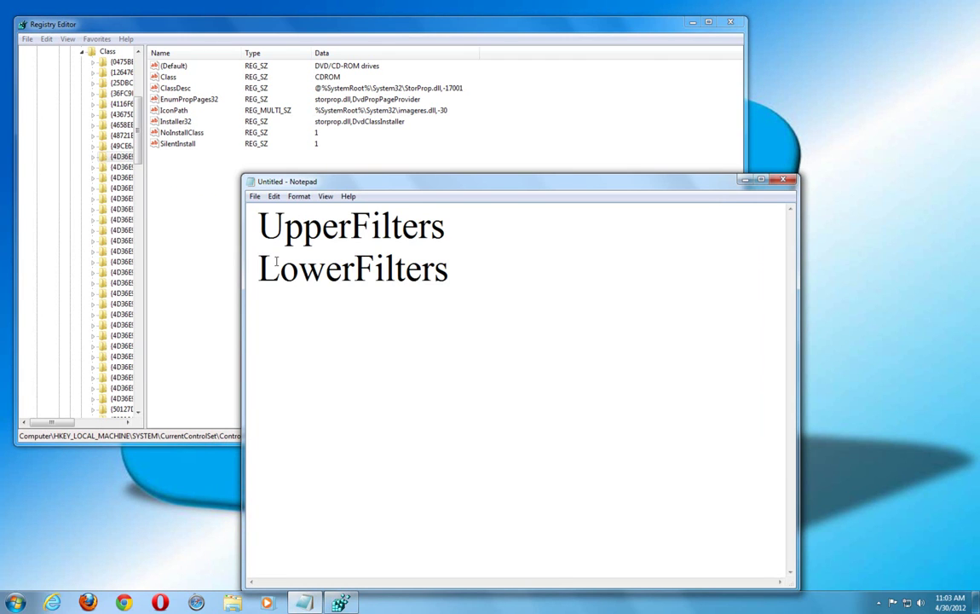
click(321, 71)
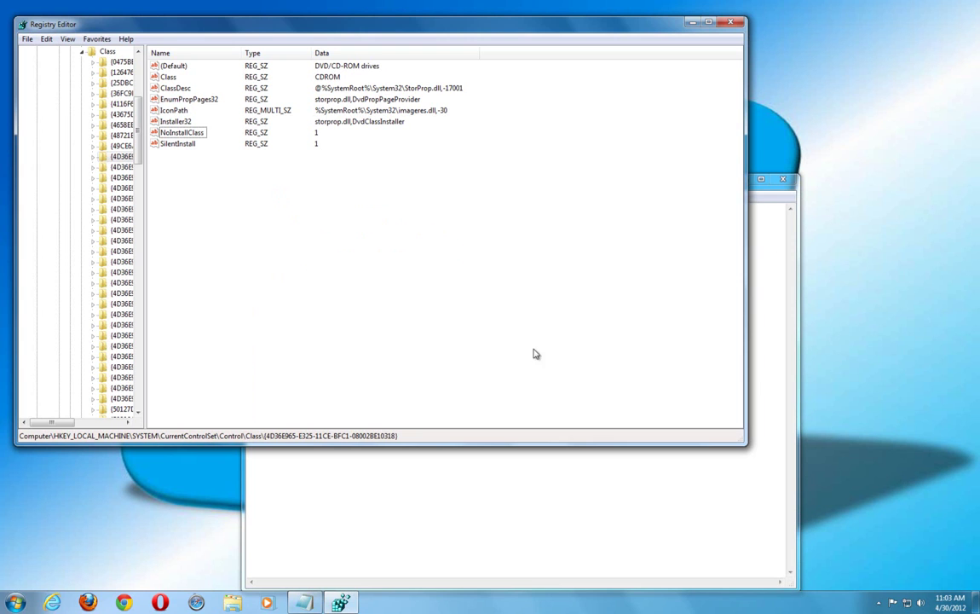
- Put the Notepad note away without saving or closing it, and close Registry Editor
click(471, 431)
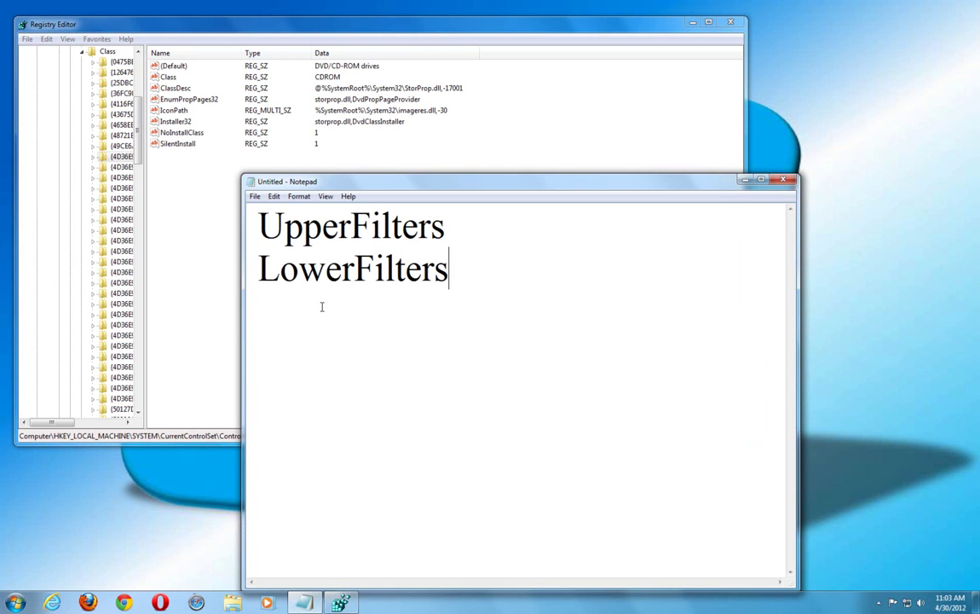
click(788, 183)
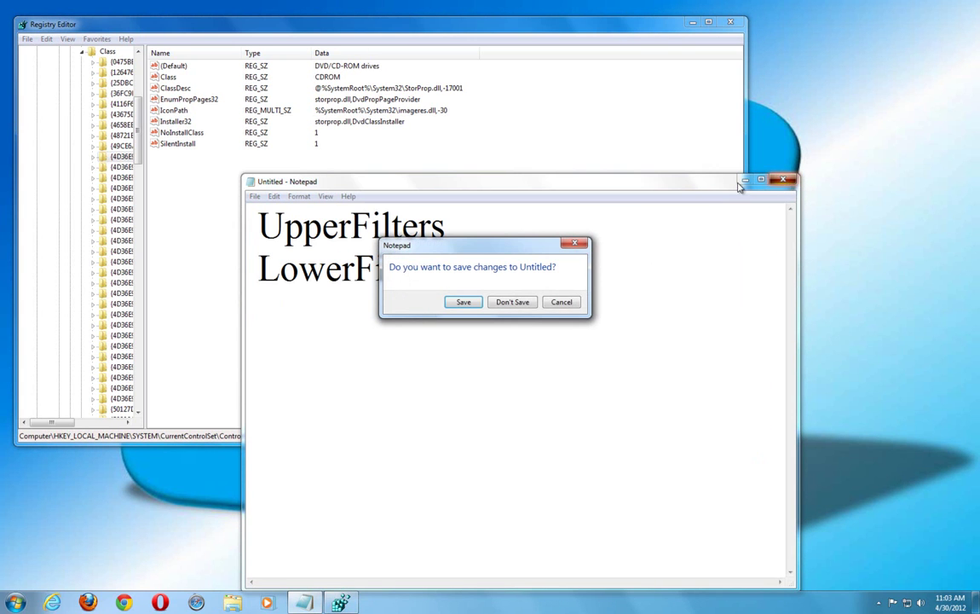
click(562, 303)
click(744, 179)
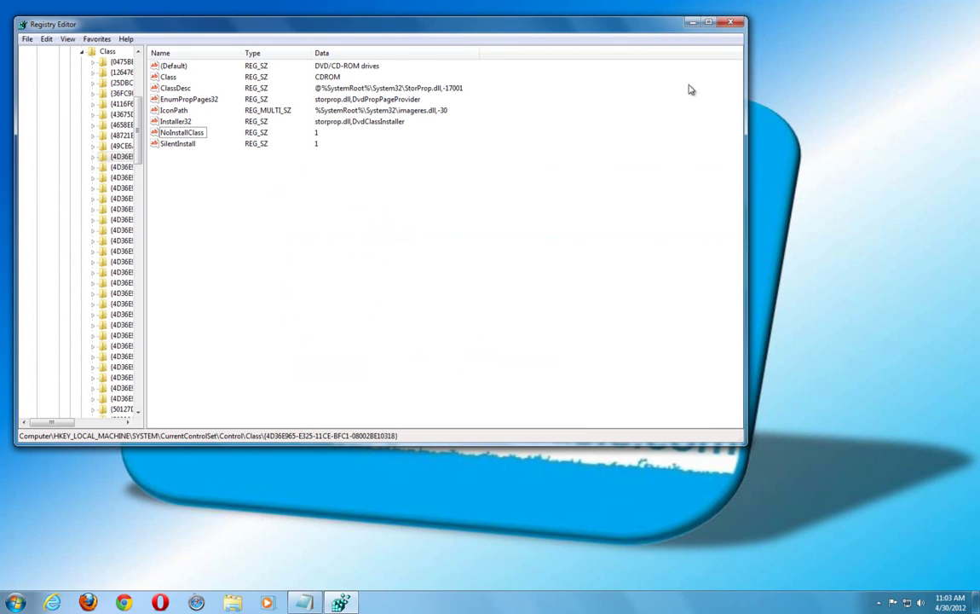
click(731, 22)
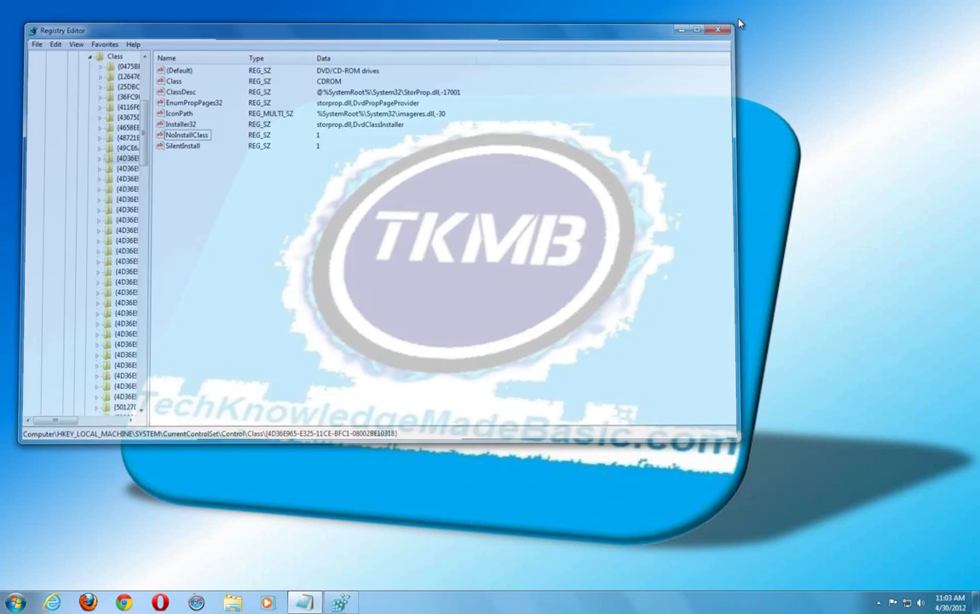
- Check the Computer window for the DVD RW drive and minimize that window
click(15, 602)
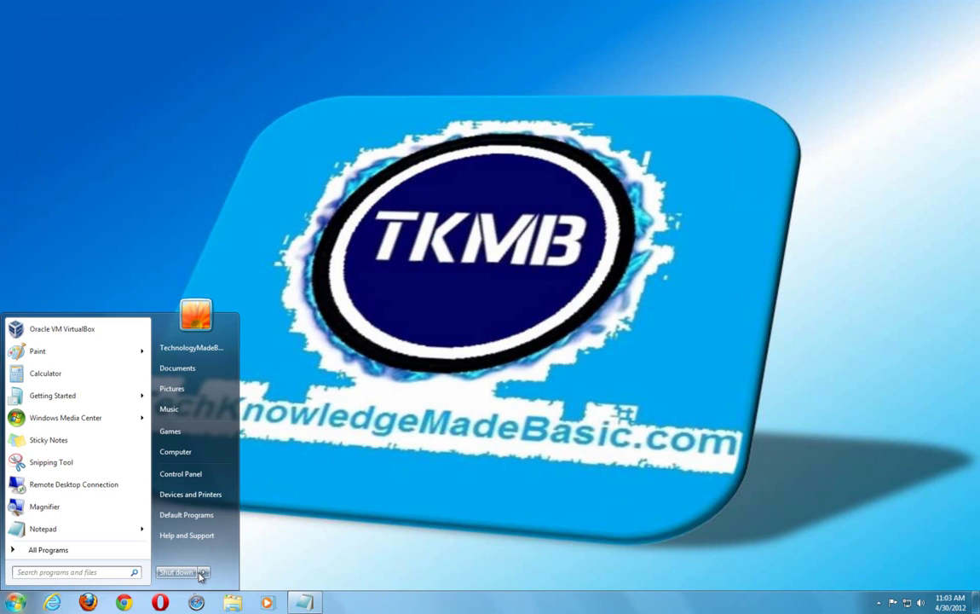
click(436, 463)
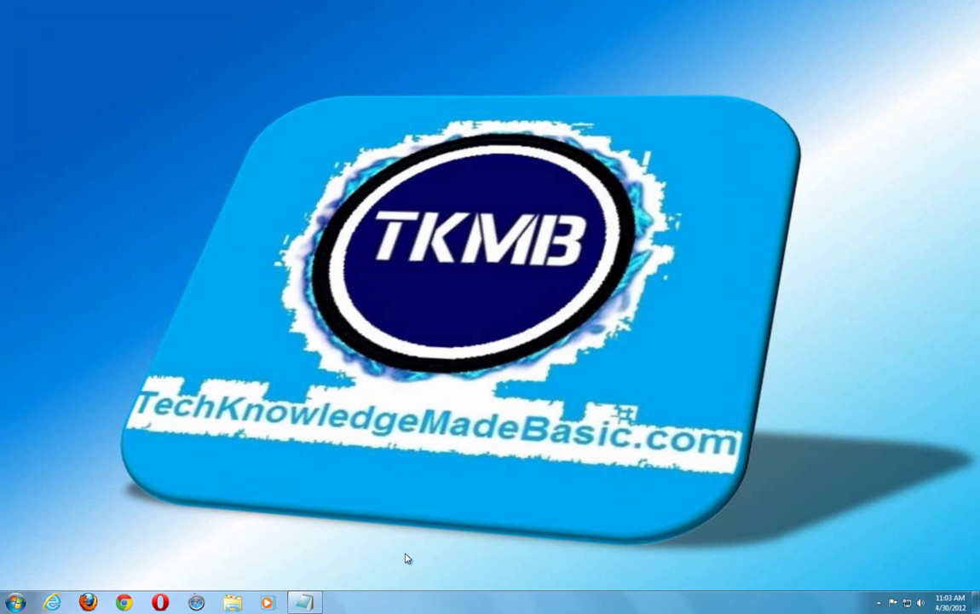
click(16, 602)
click(166, 447)
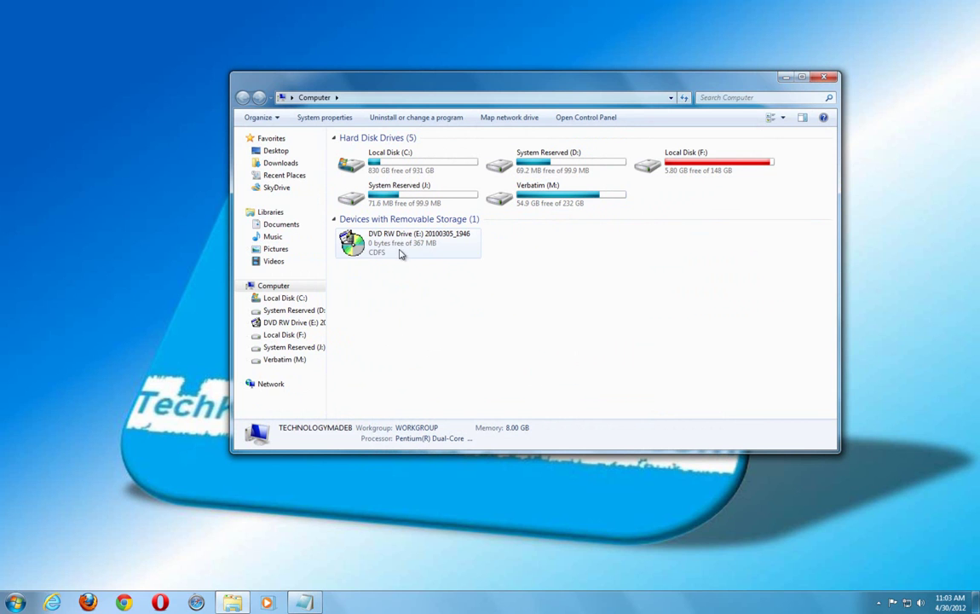
click(785, 77)
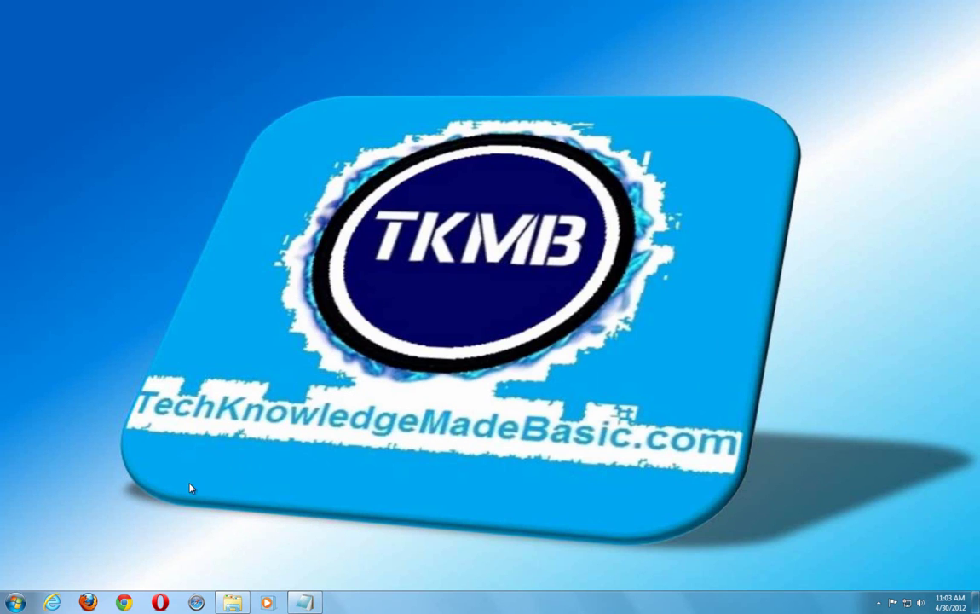
- Launch Windows Disk Management and widen the Volume column enough to read the full volume names
click(15, 602)
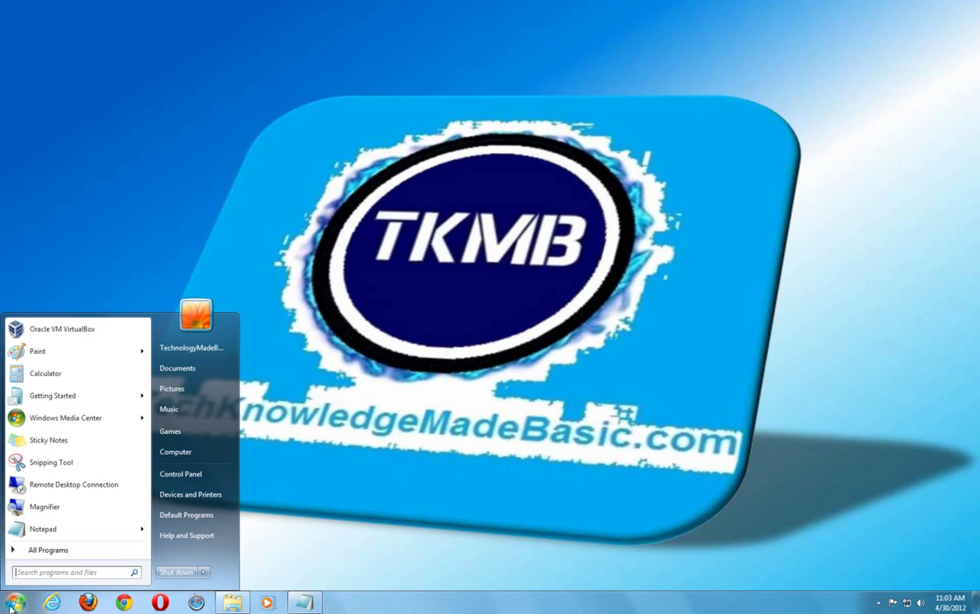
click(43, 550)
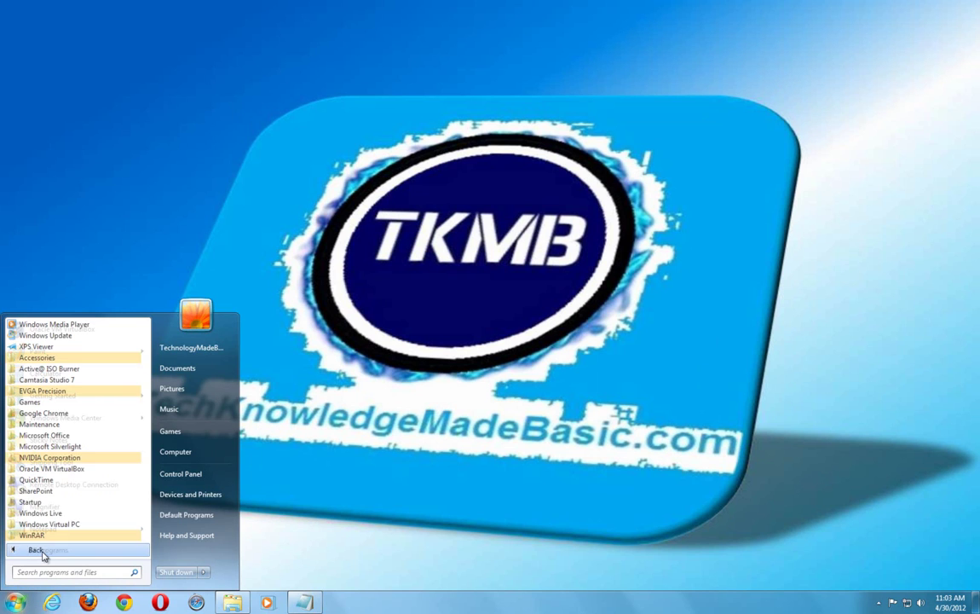
click(38, 357)
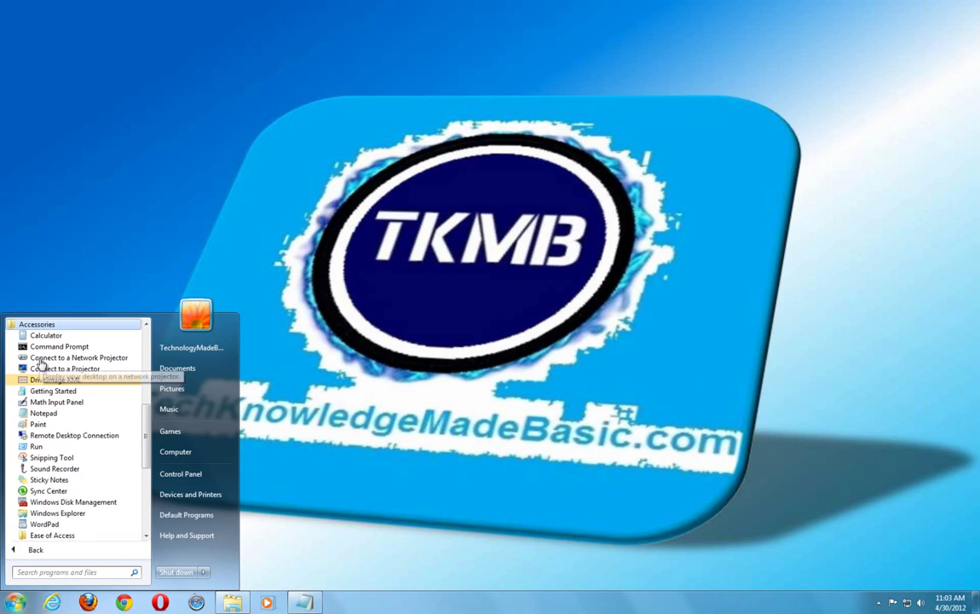
click(62, 503)
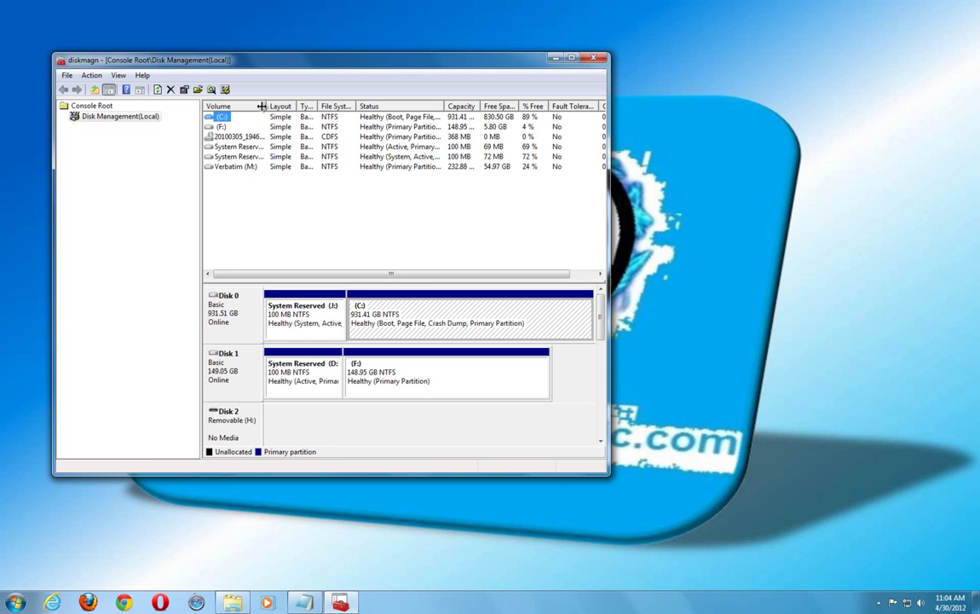
drag(268, 106, 298, 106)
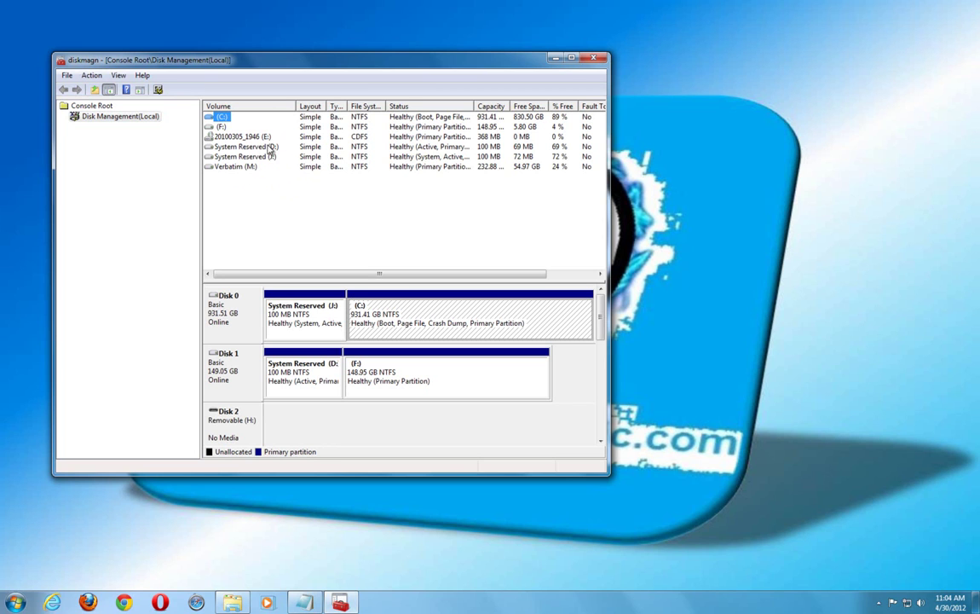
- Review the drive letters available for the 20100305_1946 (E:) disc volume and leave its letter as E
click(243, 138)
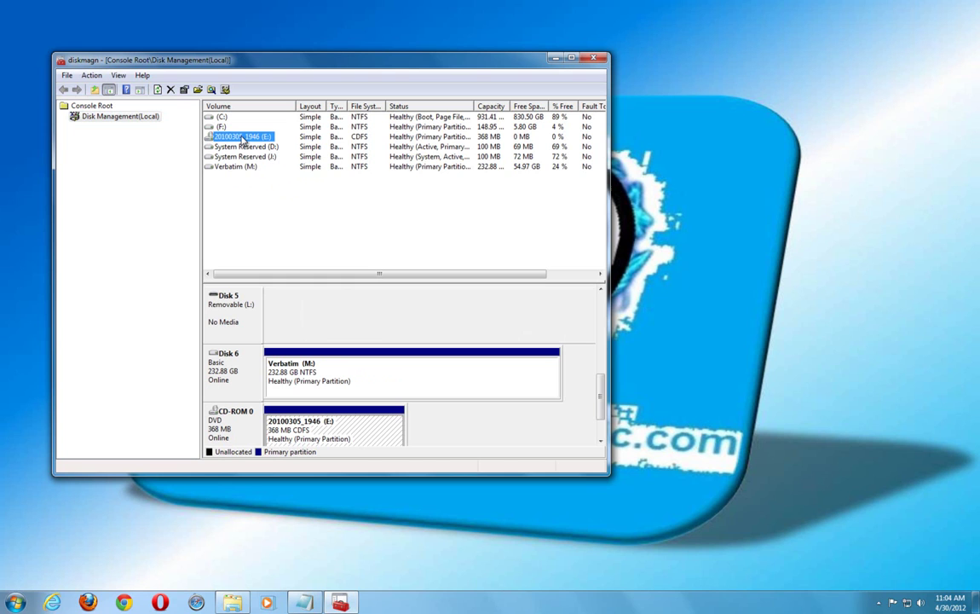
right_click(242, 139)
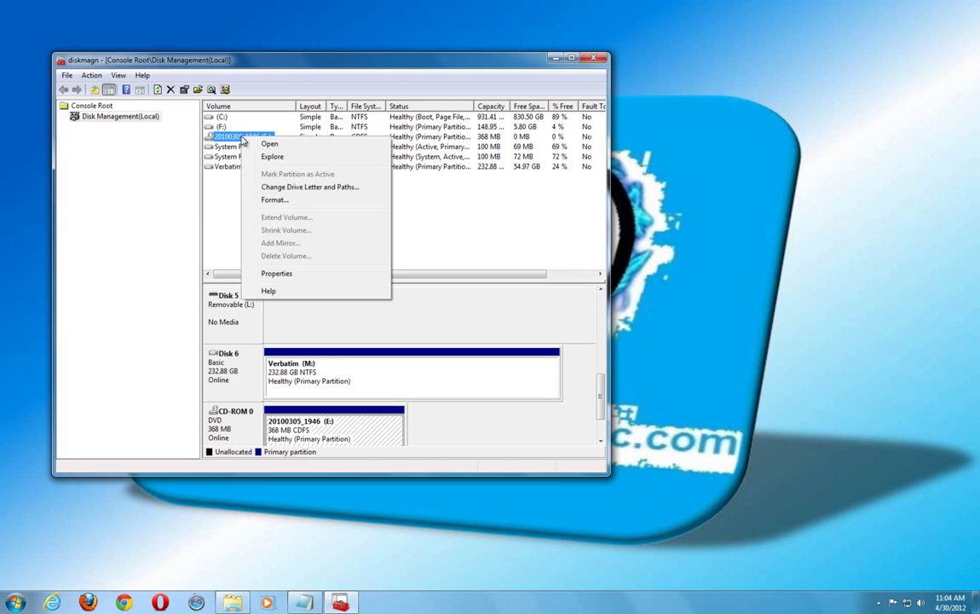
click(265, 189)
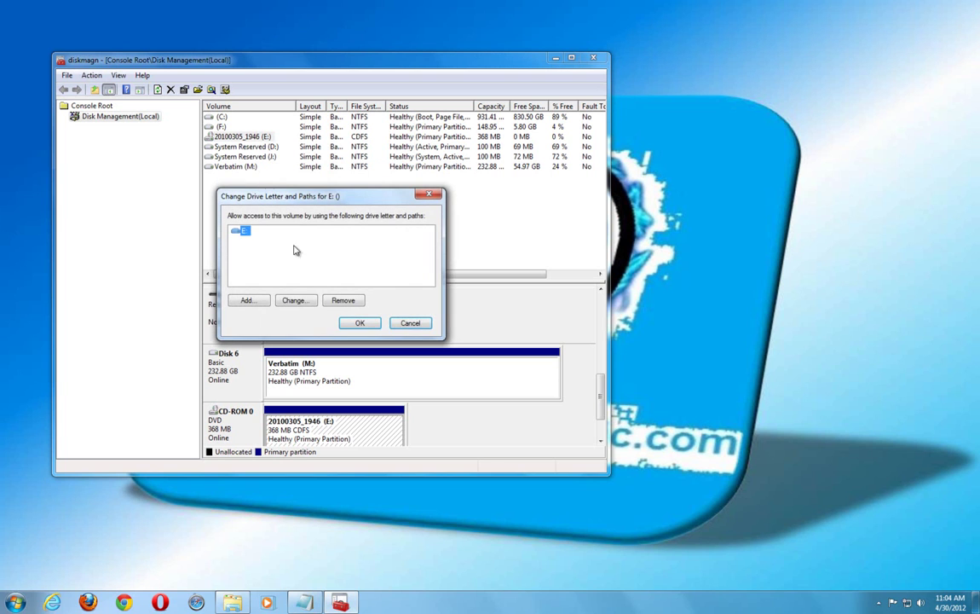
click(292, 302)
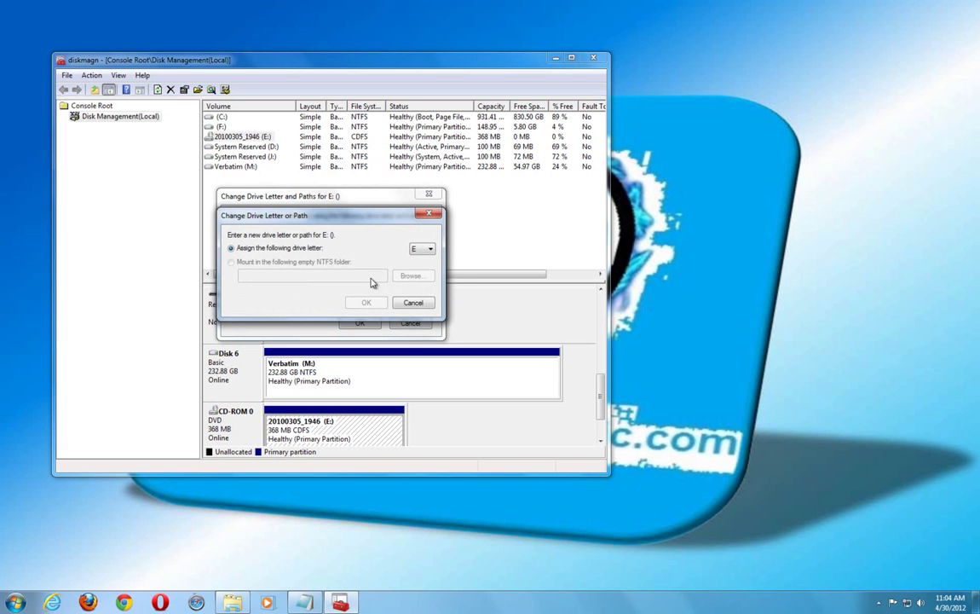
click(428, 250)
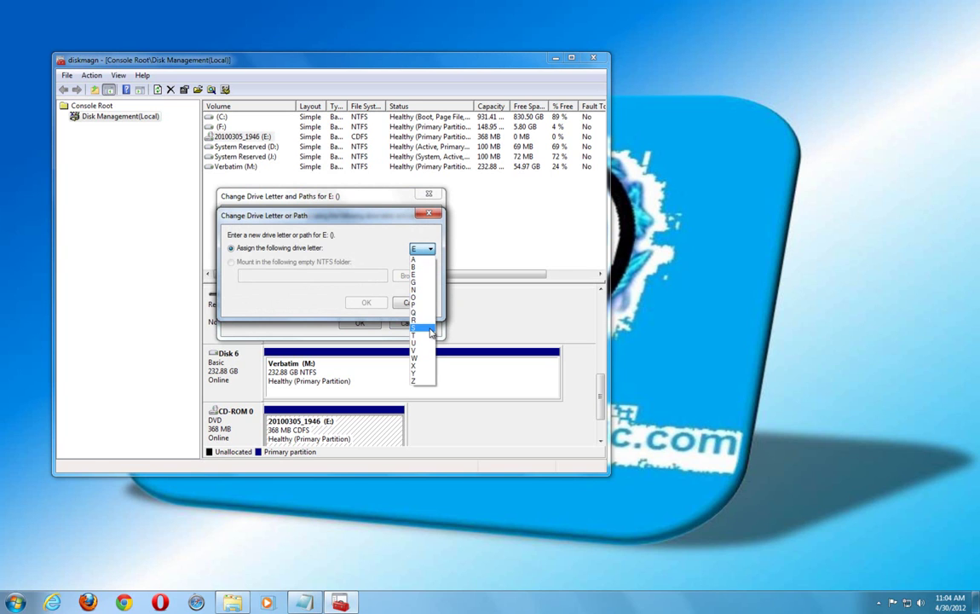
click(394, 233)
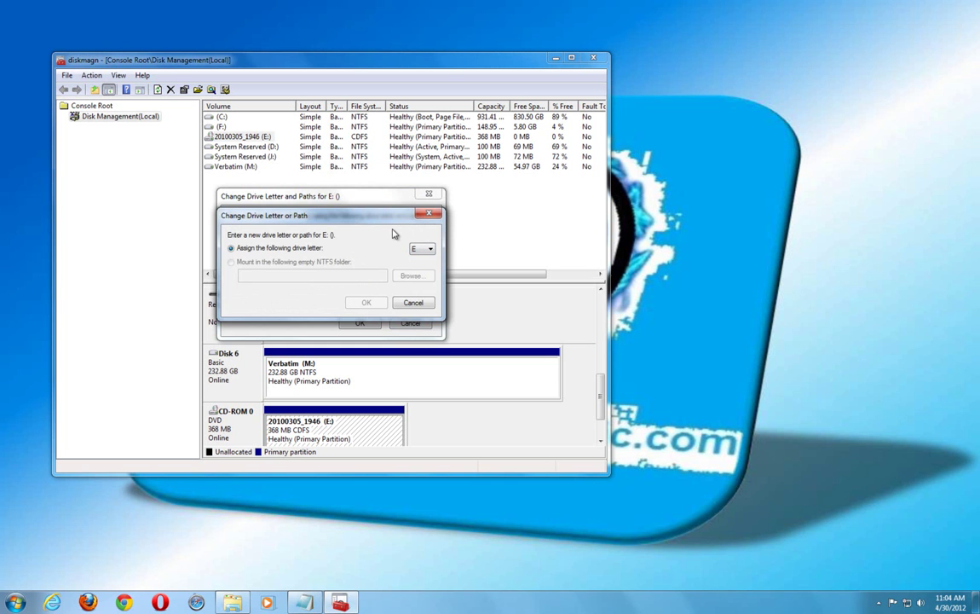
click(415, 303)
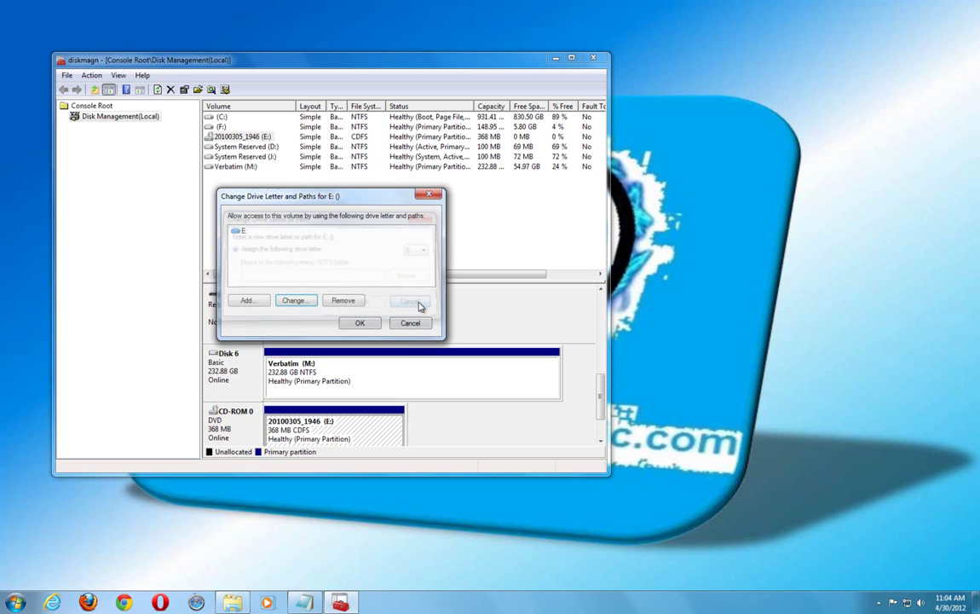
click(361, 323)
- Check the DVD RW drive's letter in the Computer window and close that window
click(15, 603)
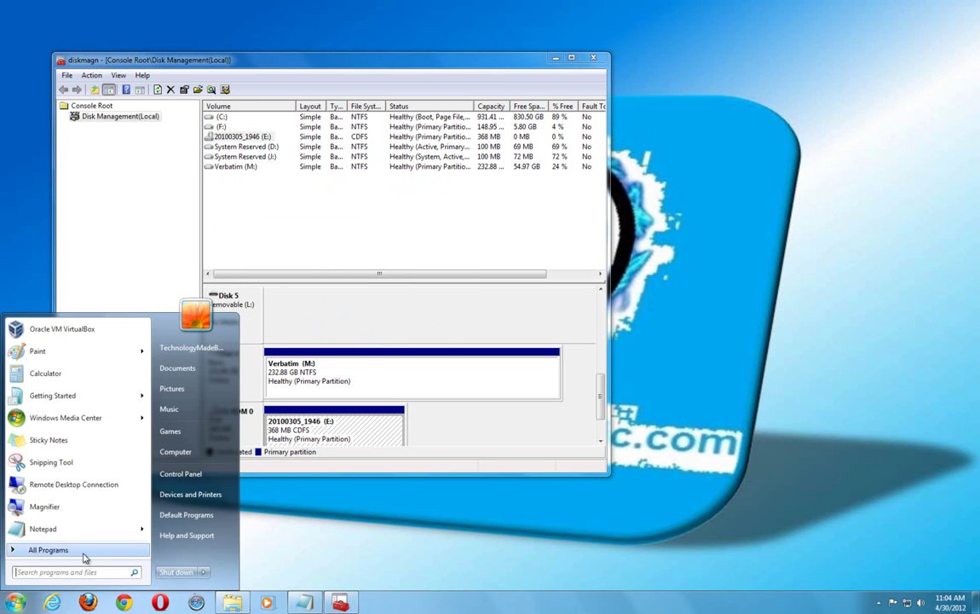
click(175, 451)
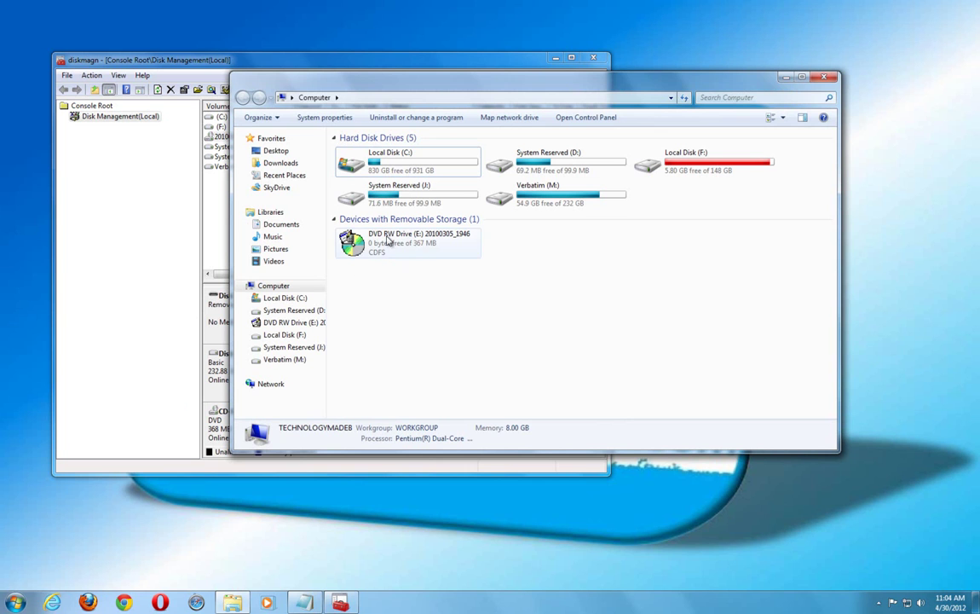
key(alt+F4)
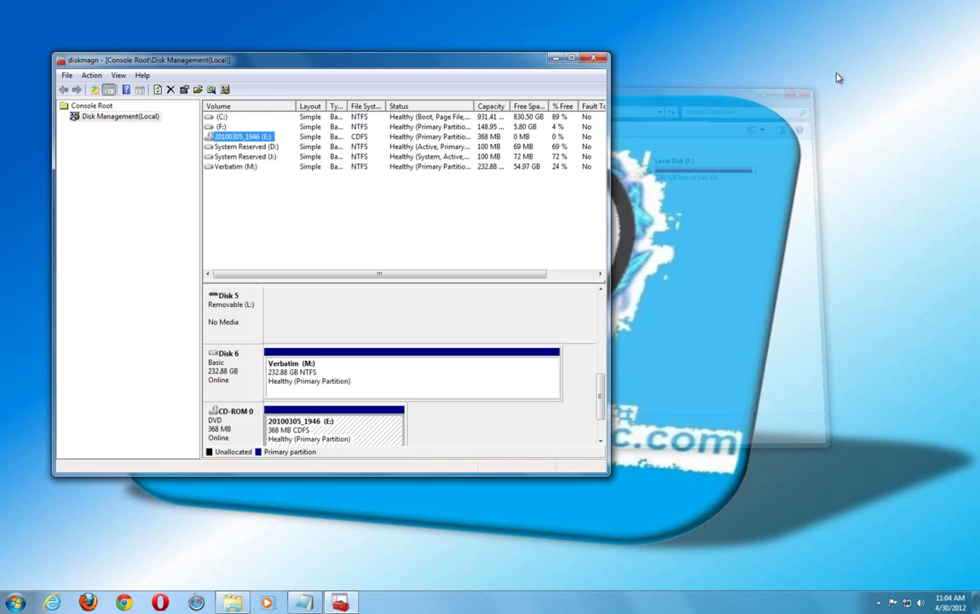
- View the drive letter and path settings of the 20100305_1946 (E:) volume again without changes, and close Disk Management
right_click(255, 142)
click(358, 189)
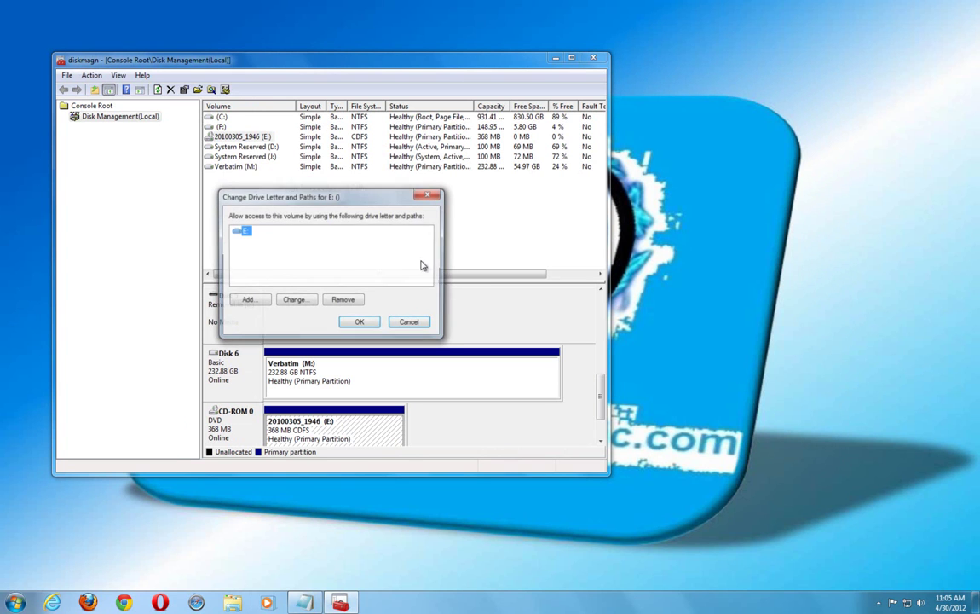
click(410, 322)
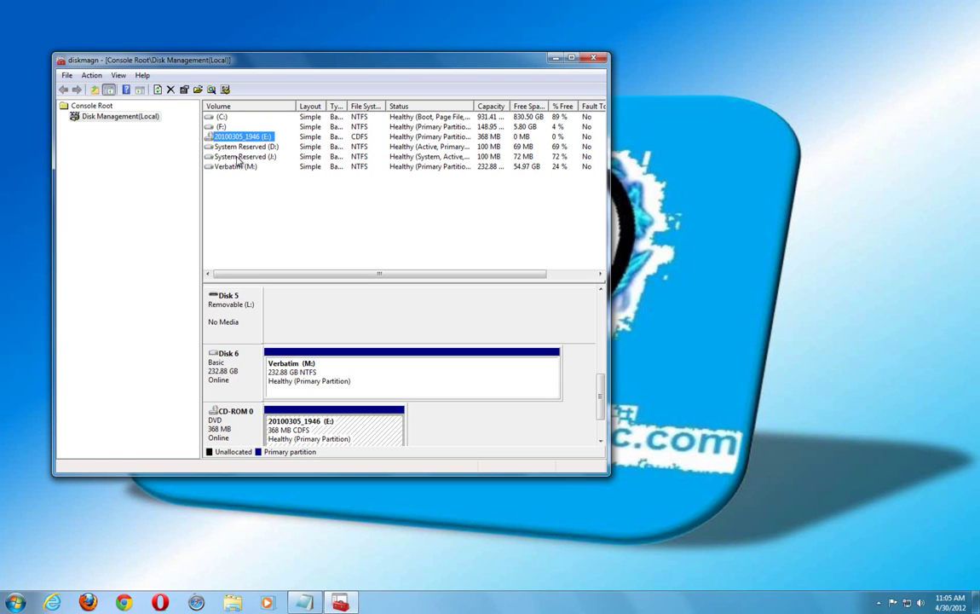
click(595, 60)
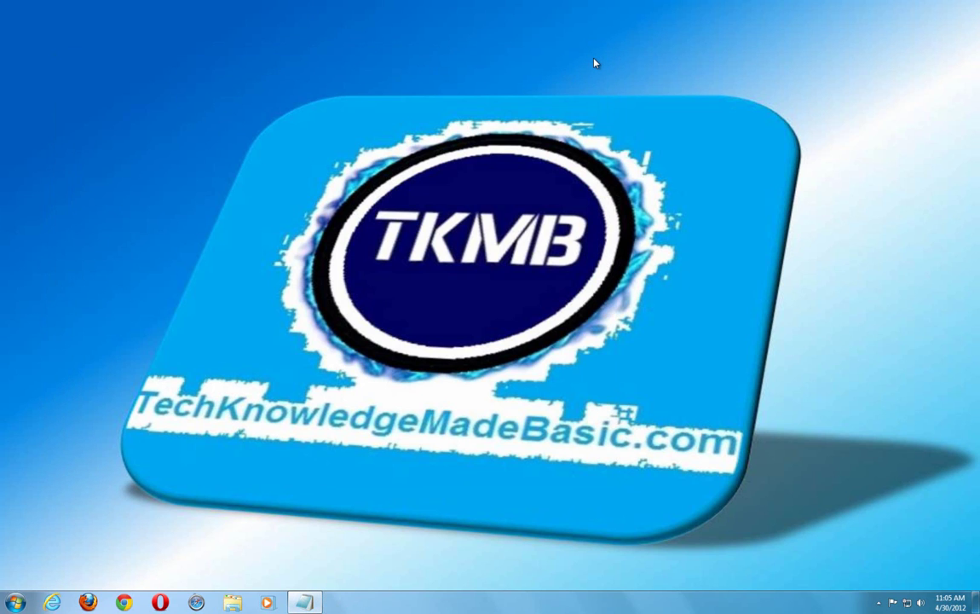